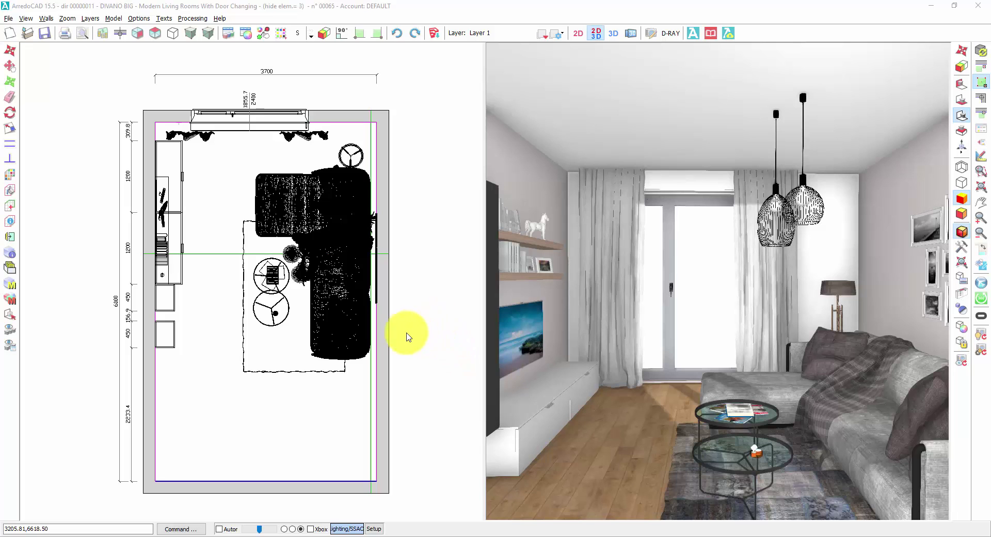
- Show the room full-window in 3D and set D-RAY to render from the 3D viewpoint without HDR or sunlight
{"action": "left_click", "coordinate": [613, 33]}
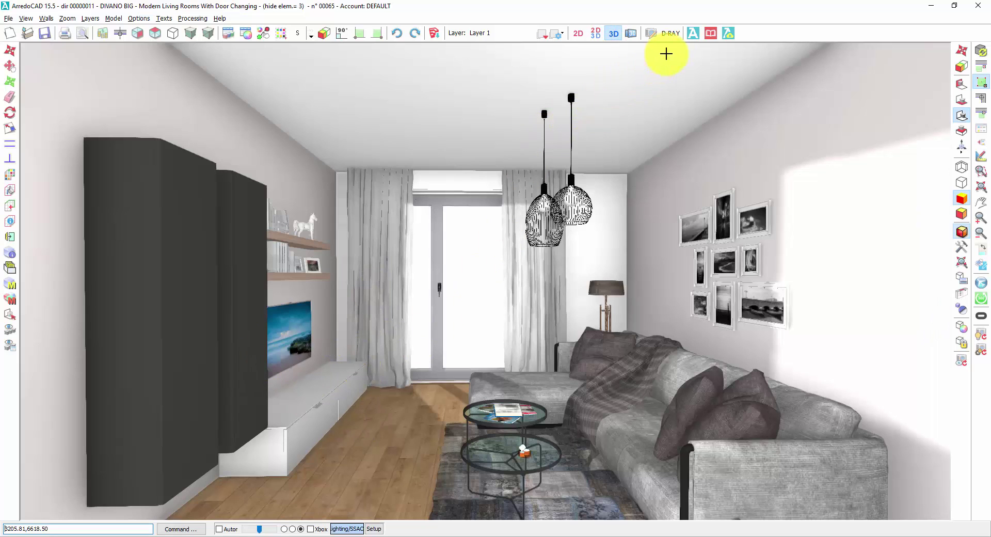
{"action": "left_click", "coordinate": [671, 34]}
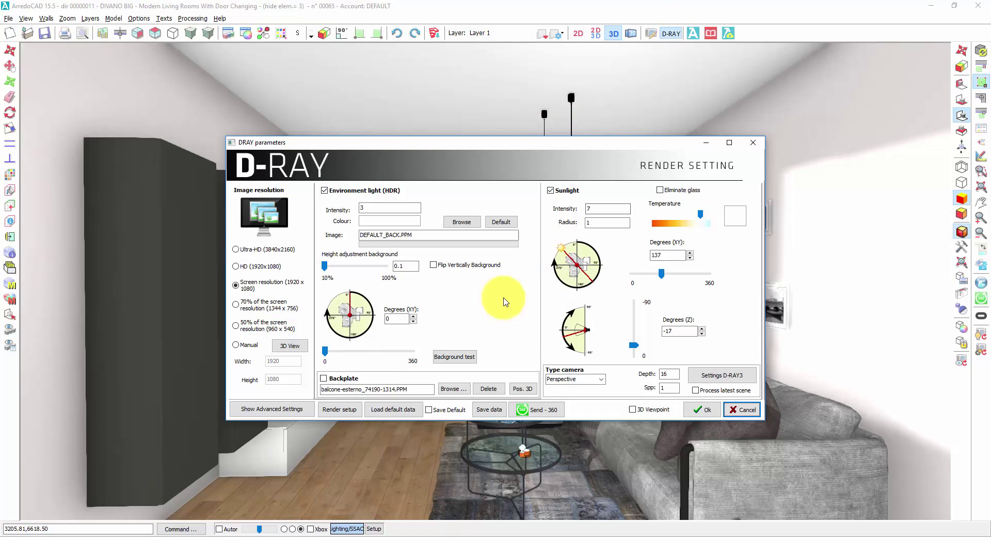
{"action": "left_click", "coordinate": [324, 190]}
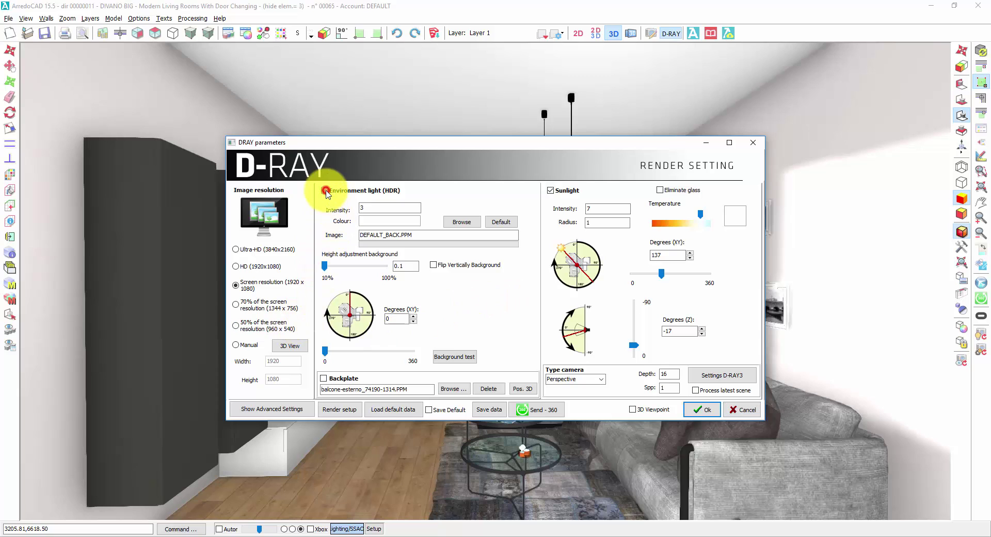
{"action": "left_click", "coordinate": [552, 190]}
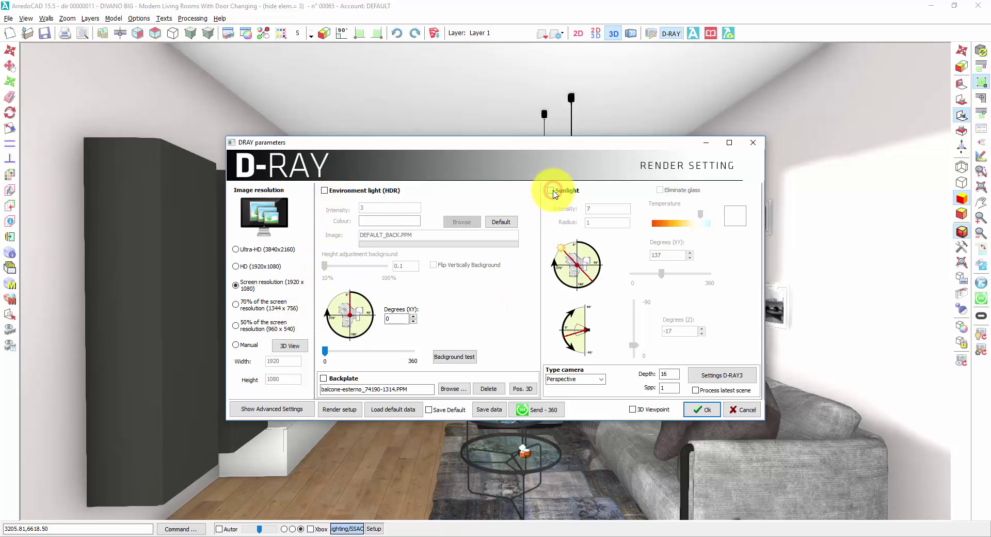
{"action": "left_click", "coordinate": [633, 410]}
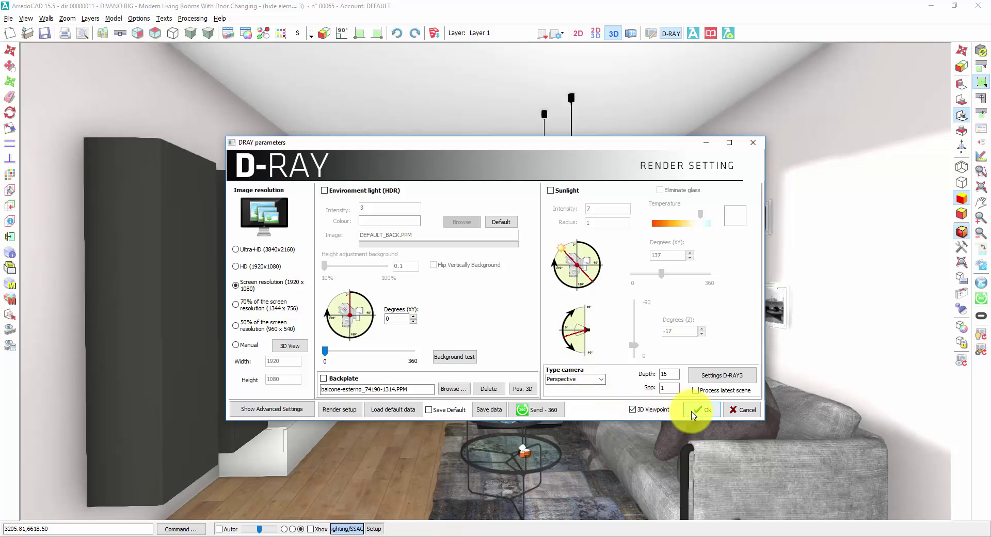
- Launch the D-RAY3 render of the living room with sun and environment light off
{"action": "left_click", "coordinate": [695, 412]}
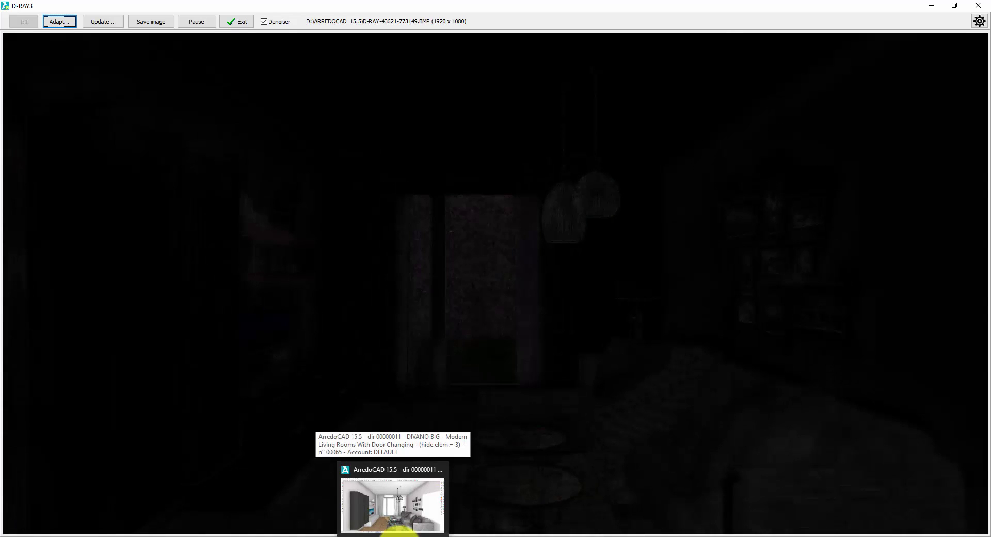
- Return to ArredoCAD in split 2D/3D view showing the sofa wall in elevation
{"action": "left_click", "coordinate": [398, 532]}
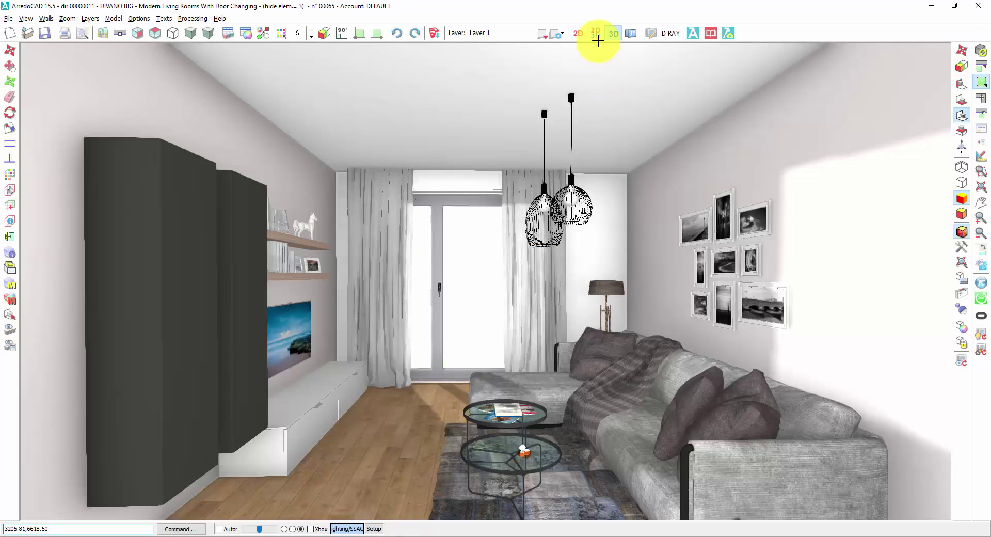
{"action": "left_click", "coordinate": [595, 34]}
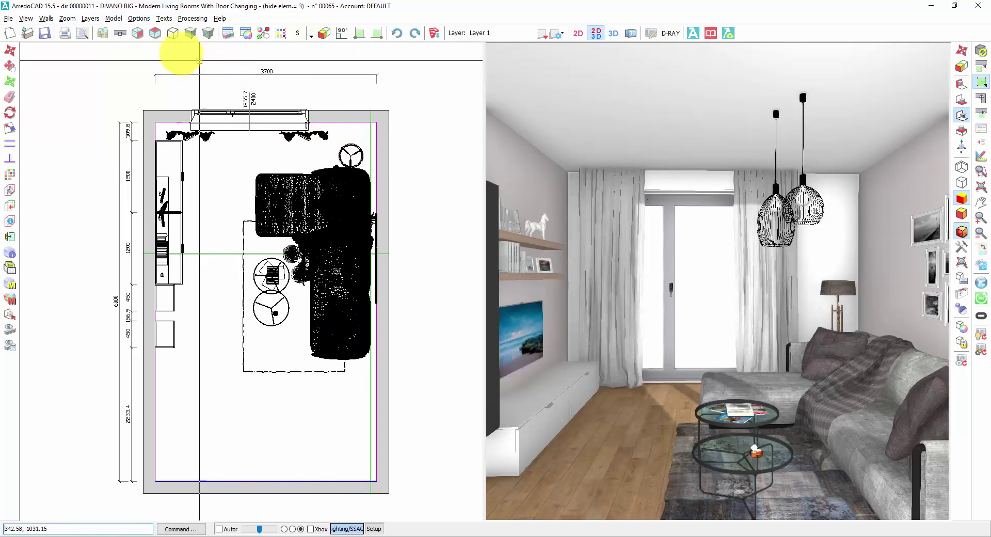
{"action": "left_click", "coordinate": [121, 32]}
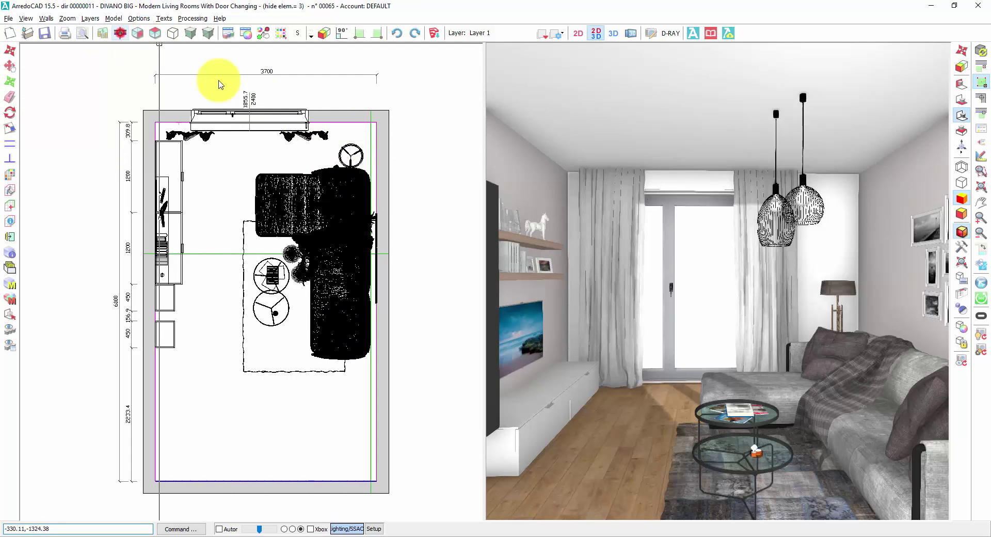
{"action": "left_click", "coordinate": [378, 140]}
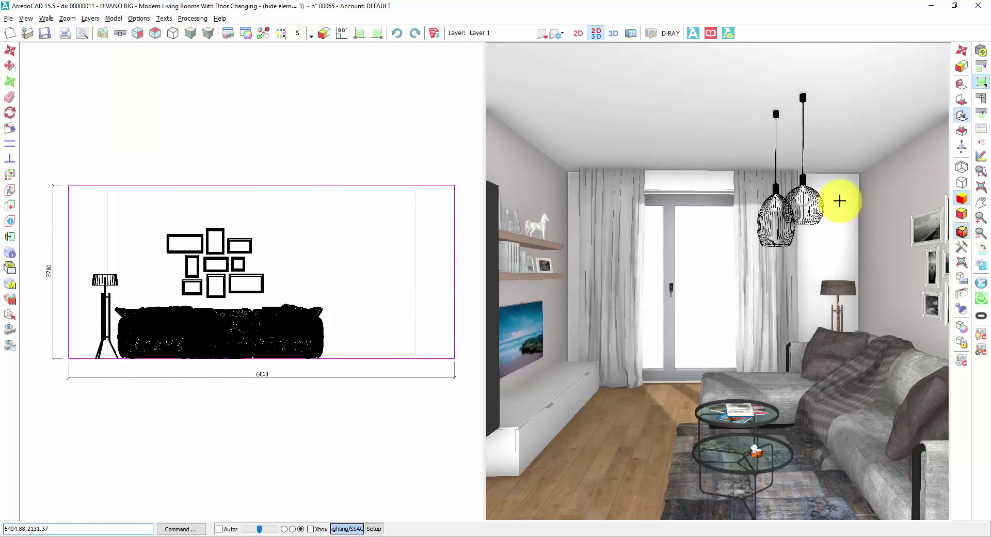
- Open the Shared Accessories Lights library and scroll to the Quad Light panels
{"action": "left_click", "coordinate": [981, 146]}
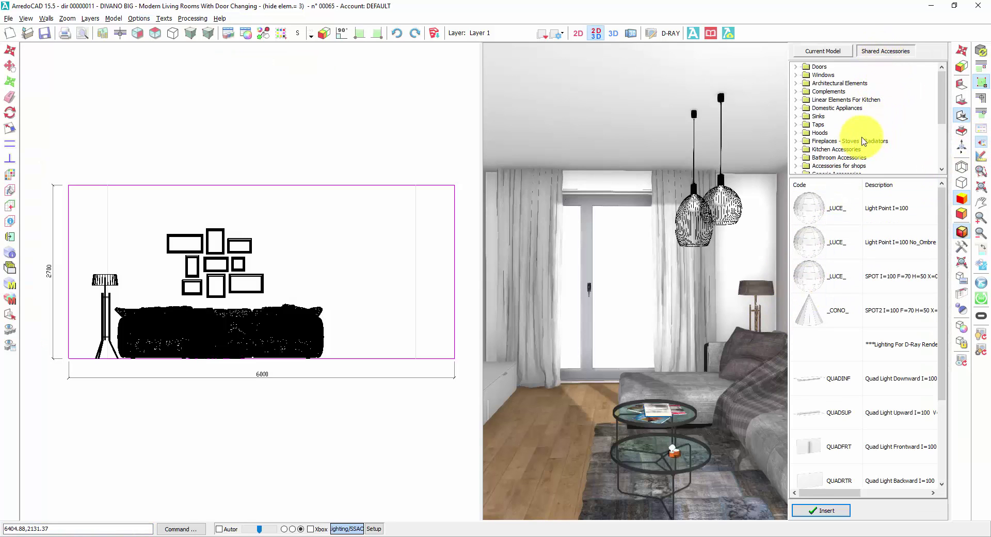
{"action": "scroll", "coordinate": [883, 134], "scroll_direction": "down", "scroll_amount": 2}
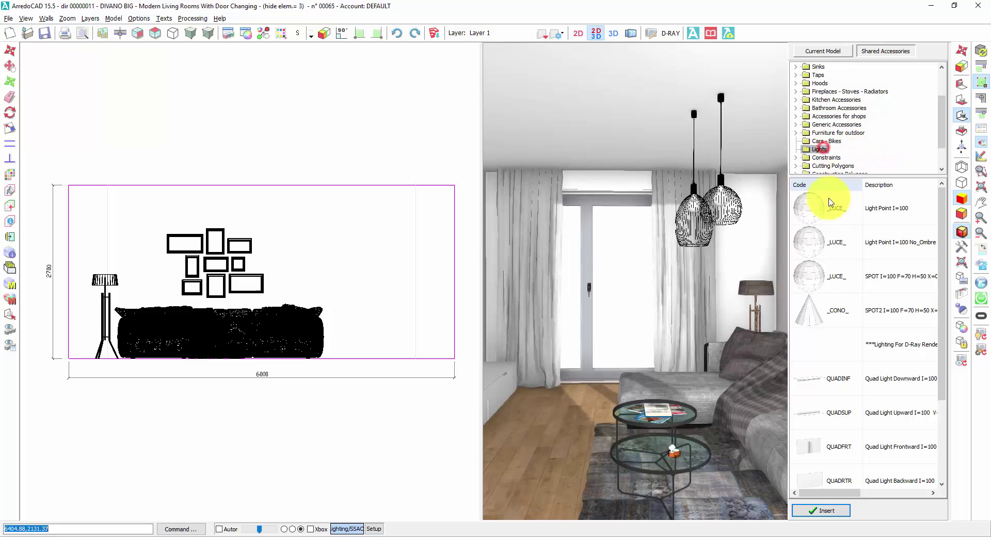
{"action": "scroll", "coordinate": [945, 330], "scroll_direction": "down", "scroll_amount": 1}
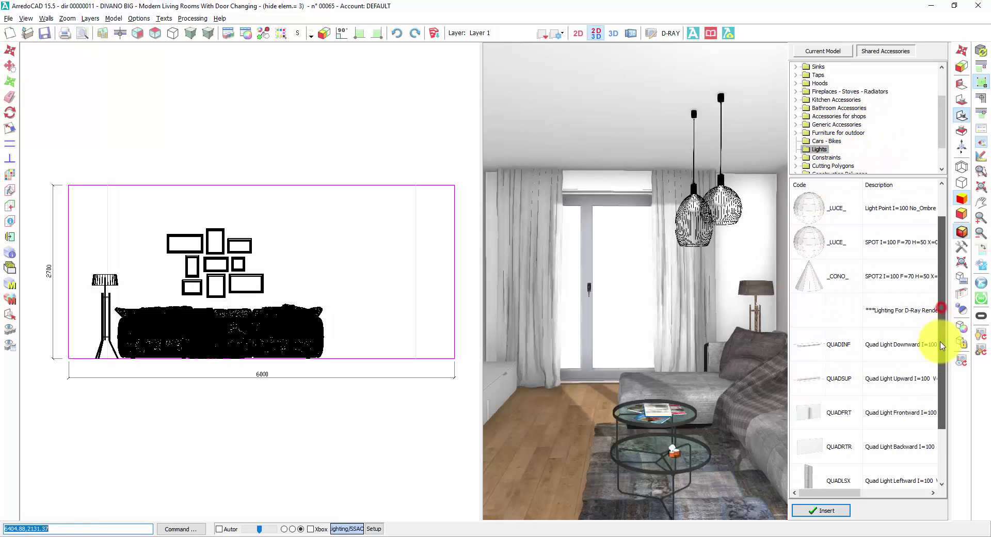
{"action": "scroll", "coordinate": [941, 349], "scroll_direction": "down", "scroll_amount": 1}
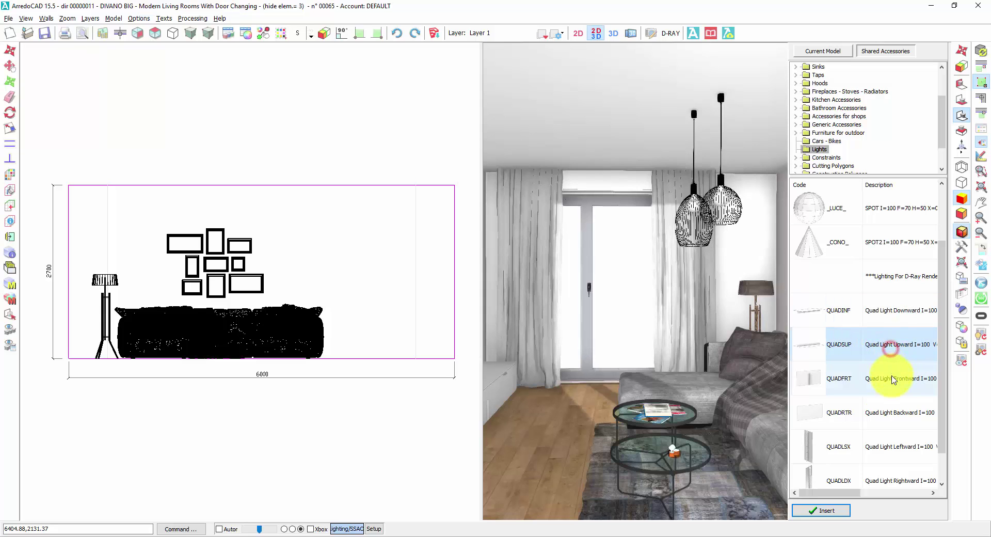
- Insert an upward quad light above the floor lamp at 700×700 mm, intensity 90, area-light display off
{"action": "left_click", "coordinate": [882, 310]}
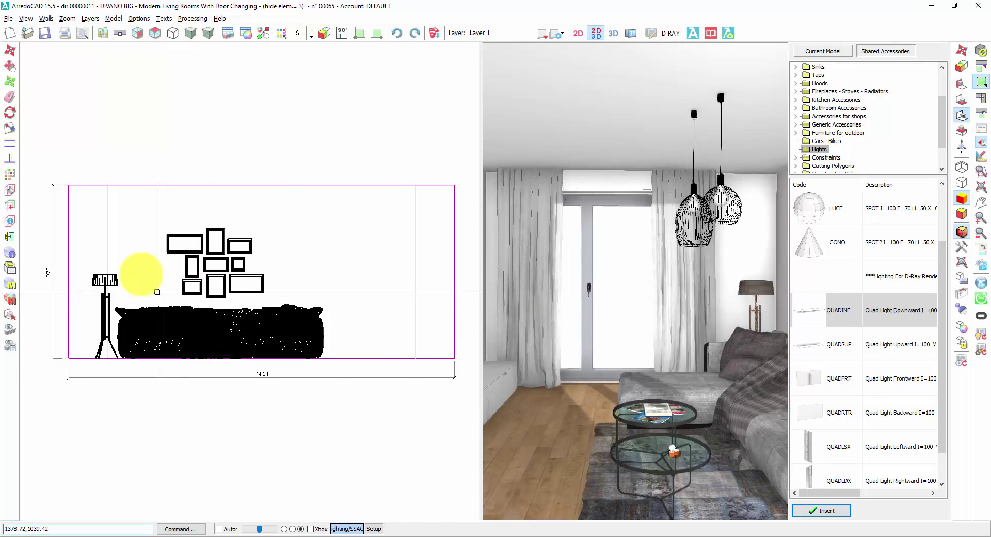
{"action": "double_click", "coordinate": [857, 346]}
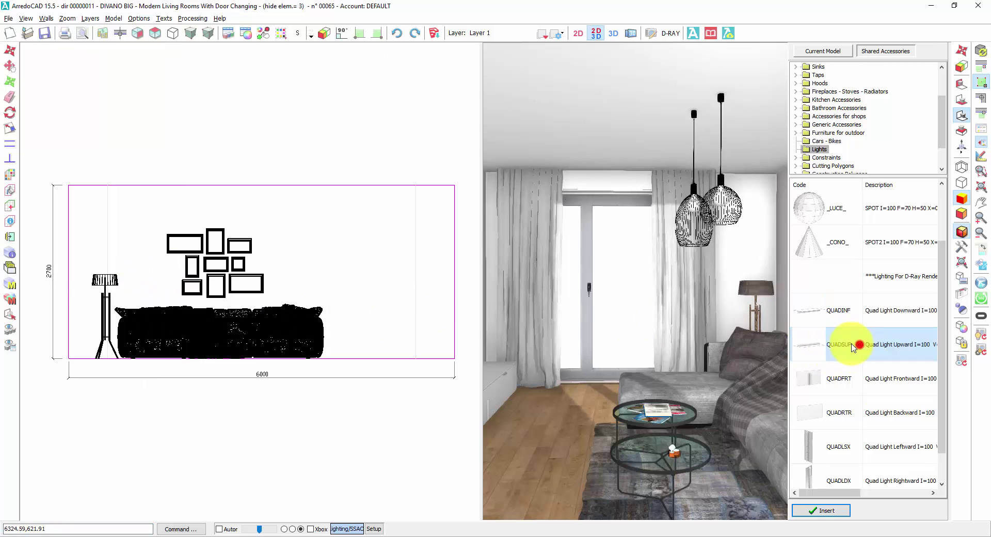
{"action": "left_click", "coordinate": [78, 272]}
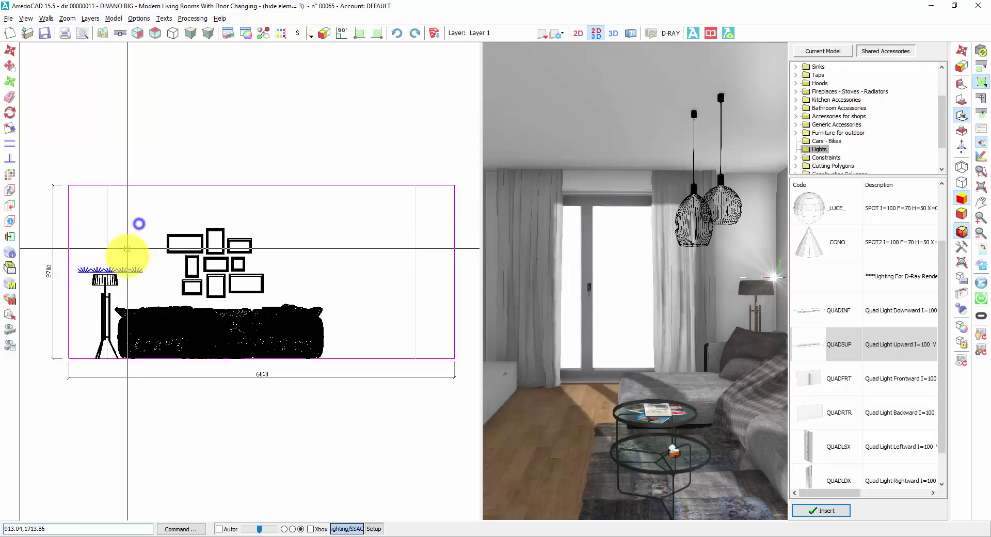
{"action": "left_click", "coordinate": [128, 271]}
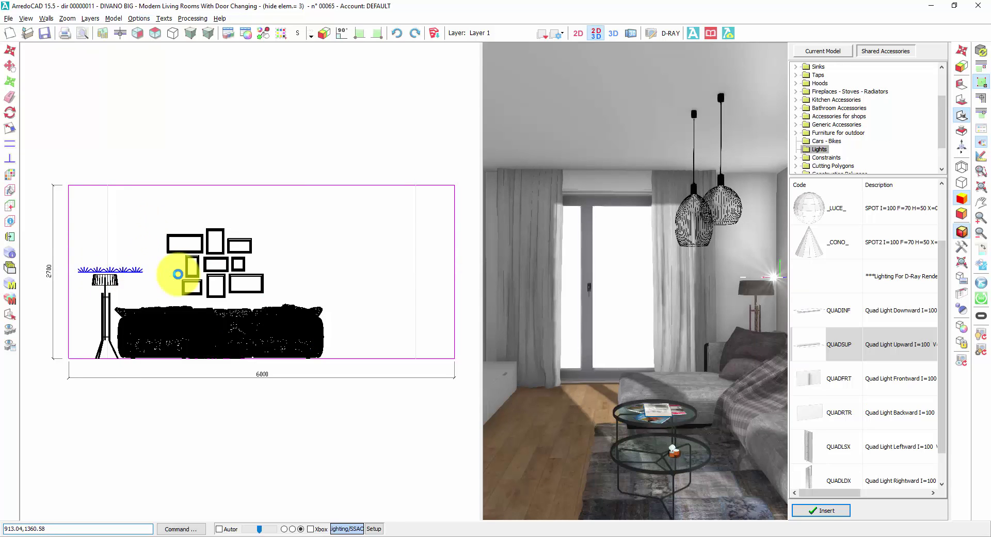
{"action": "left_click", "coordinate": [439, 204]}
{"action": "type", "text": "700"}
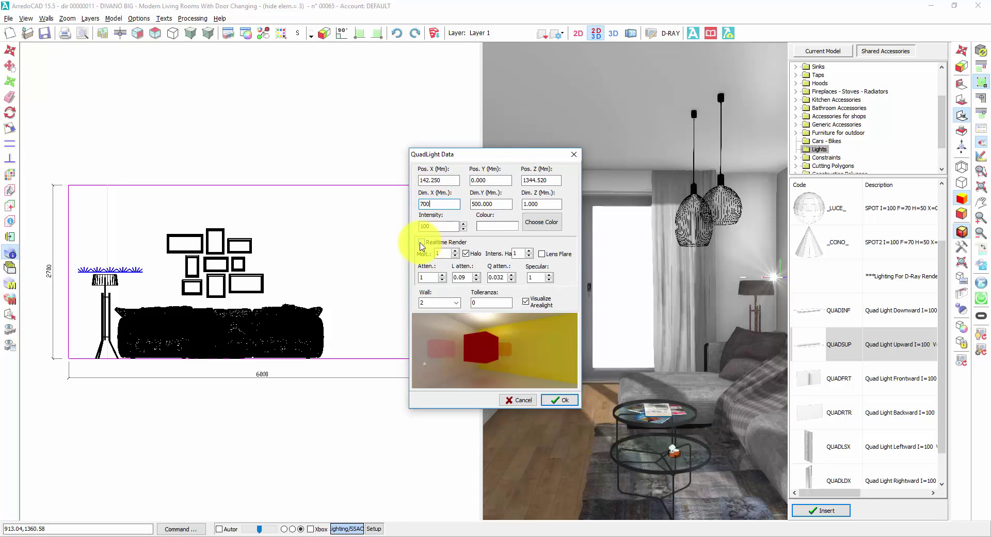
{"action": "left_click", "coordinate": [492, 202]}
{"action": "type", "text": "700"}
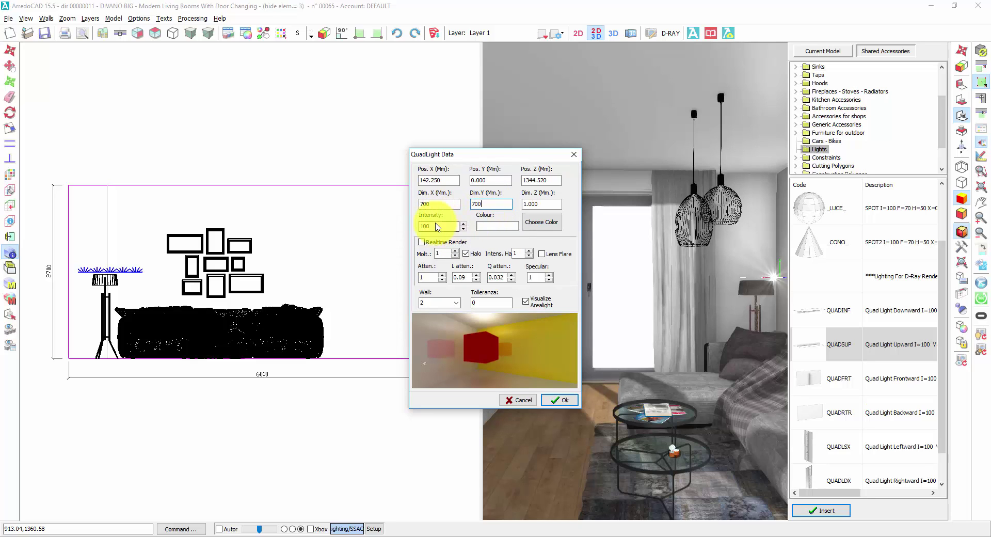
{"action": "left_click", "coordinate": [436, 225]}
{"action": "type", "text": "90"}
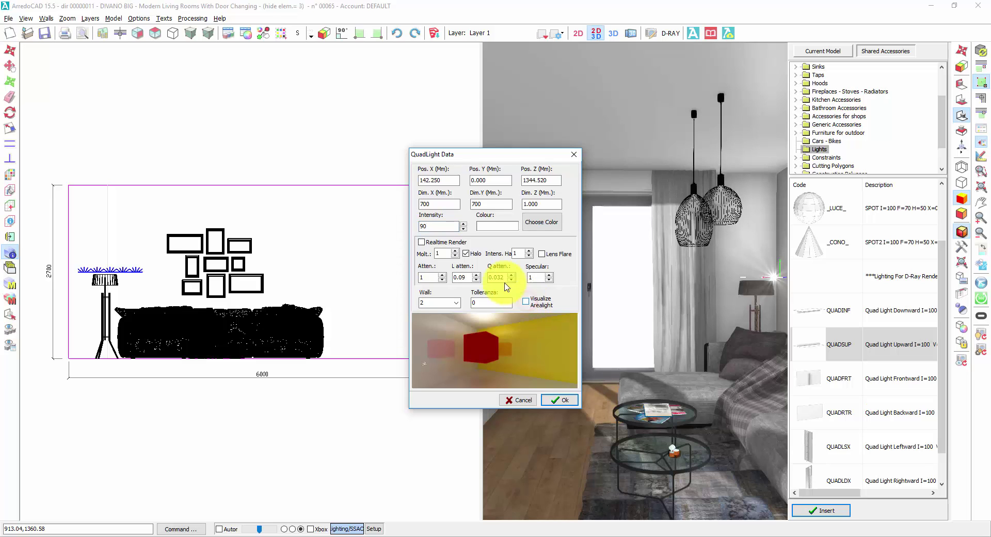
{"action": "left_click", "coordinate": [557, 401]}
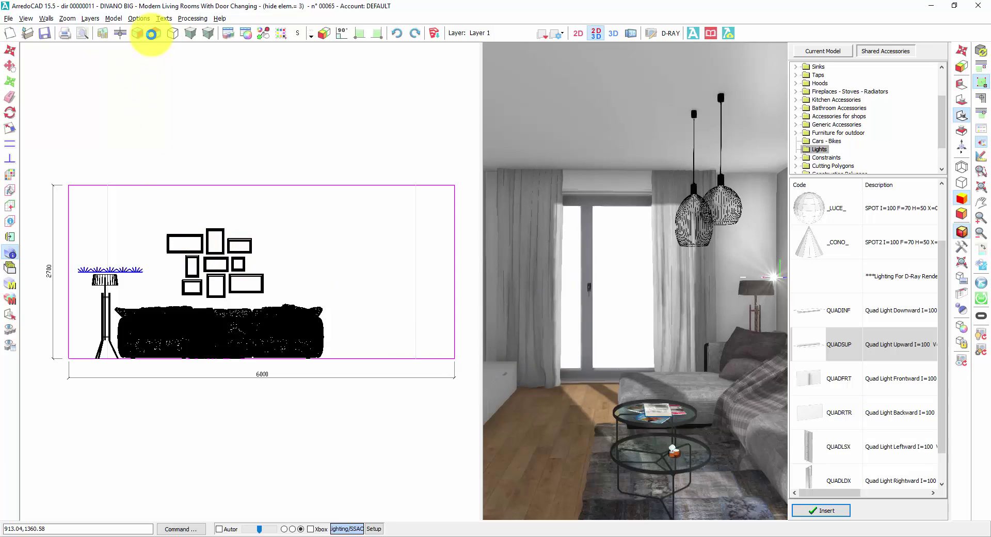
- In plan view, move the upward quad light to the top-right corner over the floor lamp
{"action": "left_click", "coordinate": [151, 33]}
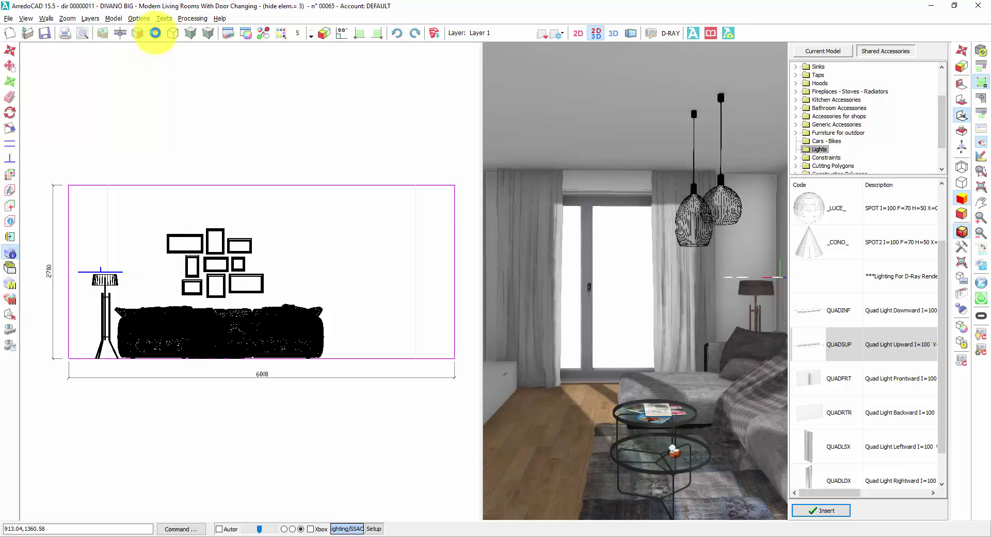
{"action": "left_click", "coordinate": [155, 33]}
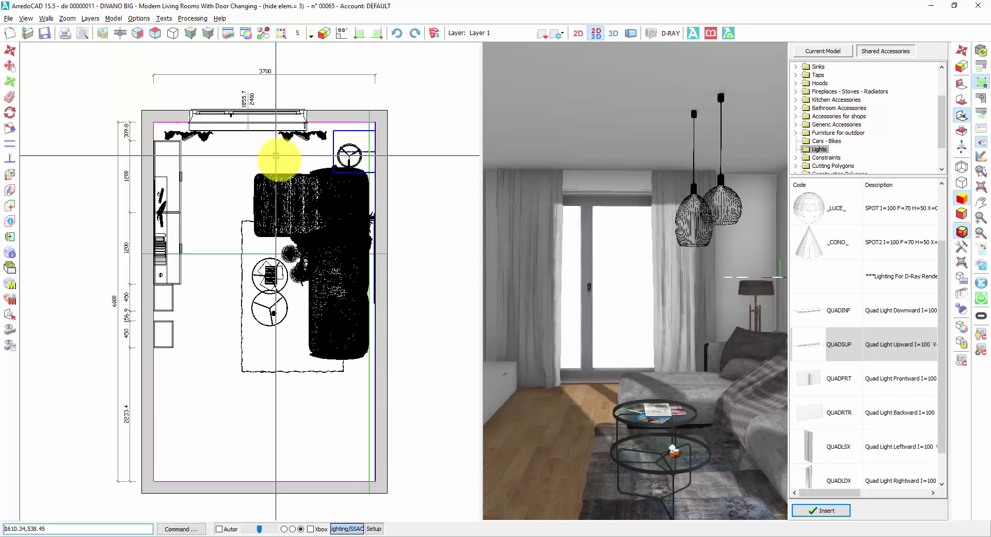
{"action": "right_click", "coordinate": [284, 149]}
{"action": "left_click", "coordinate": [309, 164]}
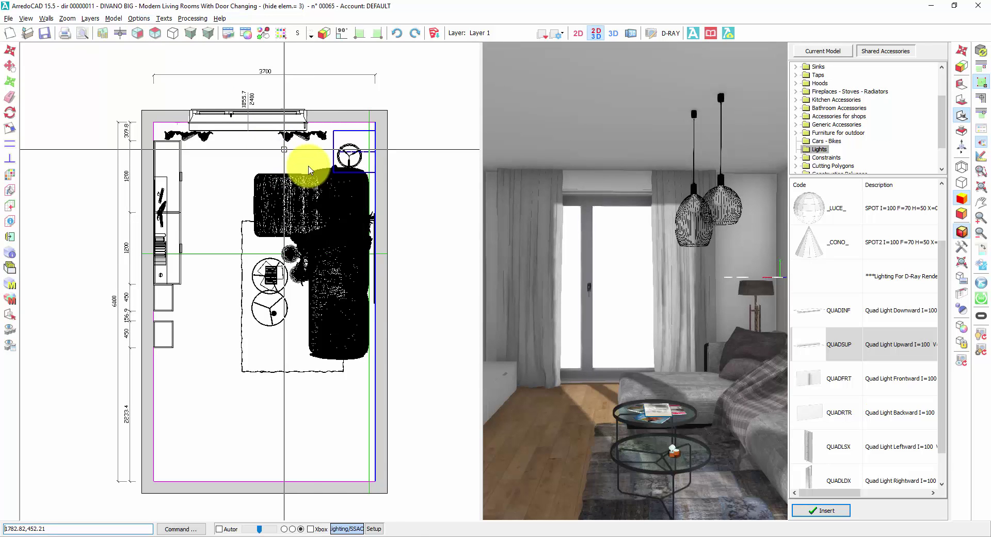
{"action": "left_click", "coordinate": [356, 152]}
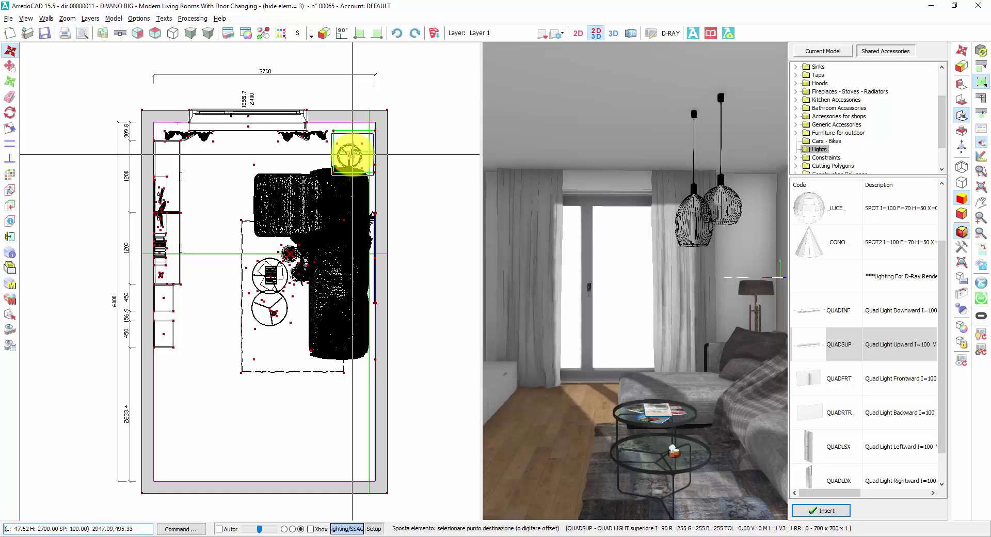
{"action": "left_click", "coordinate": [350, 155]}
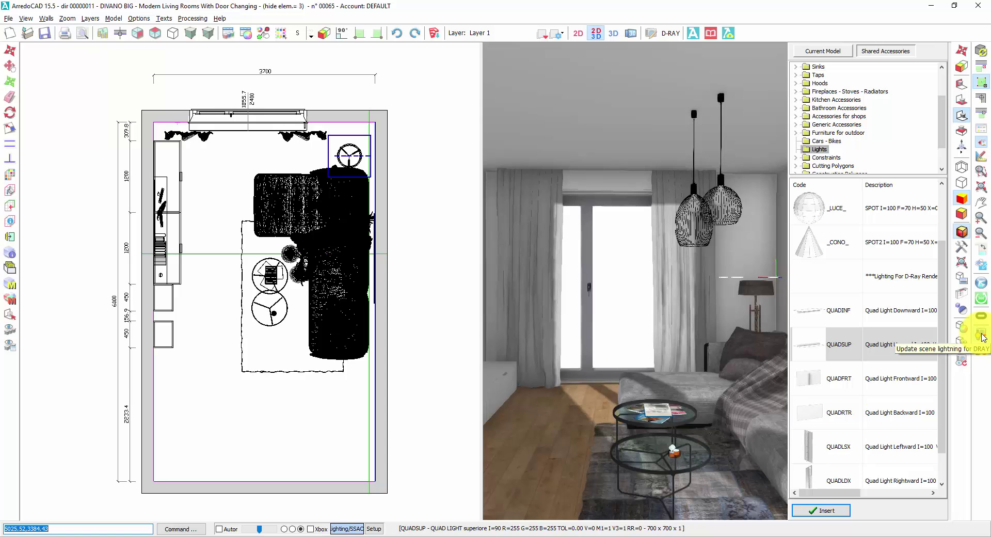
- Update the D-RAY scene lighting and re-render the dim night scene with the new light
{"action": "left_click", "coordinate": [983, 337]}
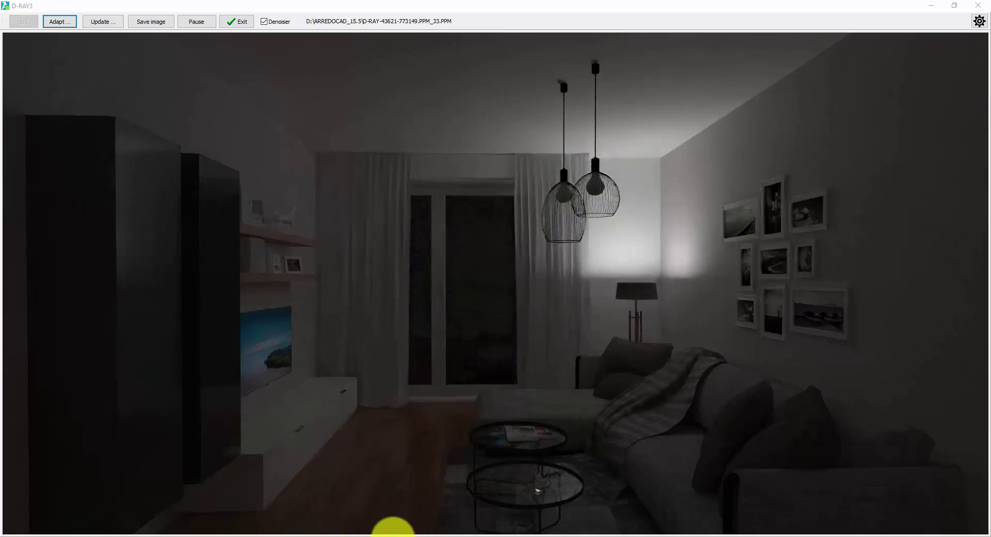
- Insert a downward quad light beneath the pendant lamps in the window-wall elevation
{"action": "left_click", "coordinate": [392, 534]}
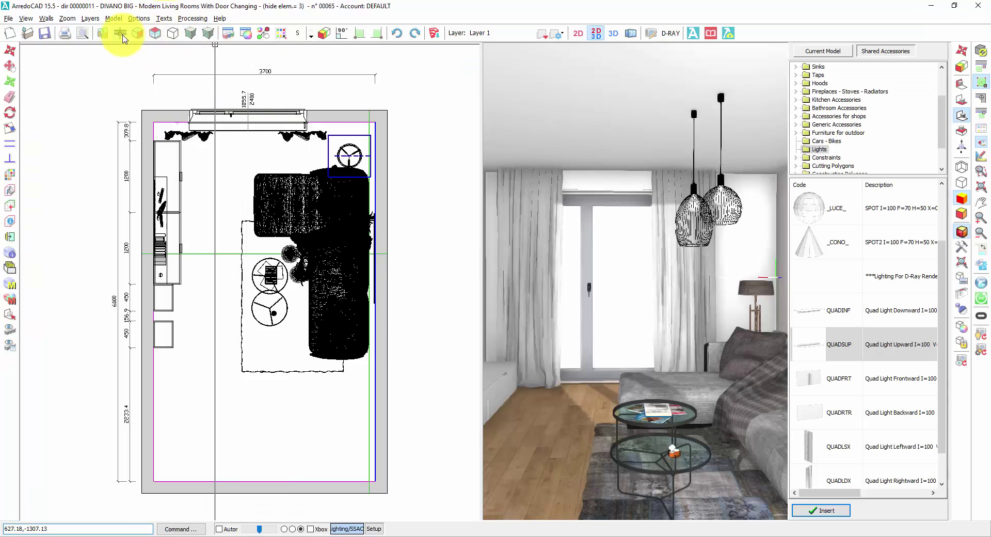
{"action": "left_click", "coordinate": [120, 33]}
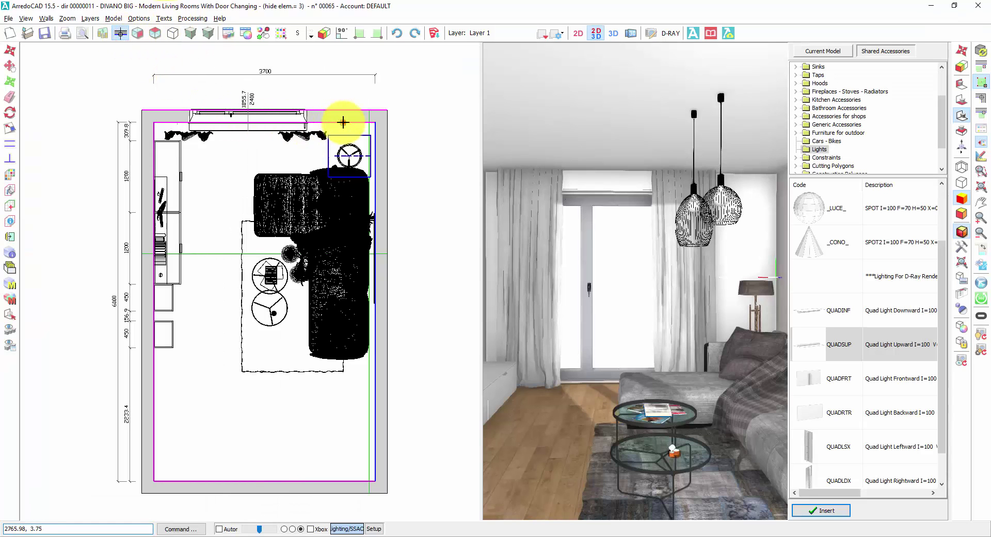
{"action": "left_click", "coordinate": [138, 32]}
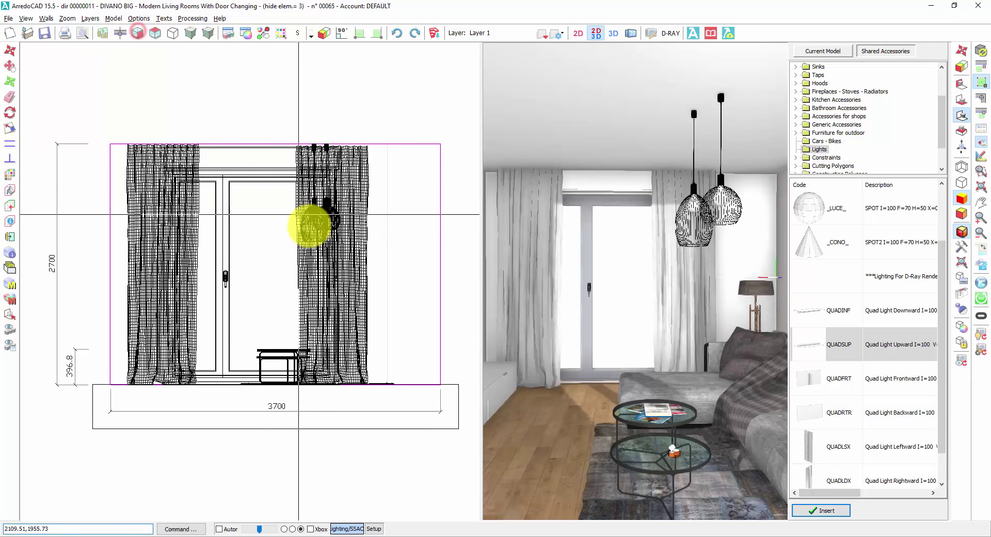
{"action": "left_click", "coordinate": [867, 315]}
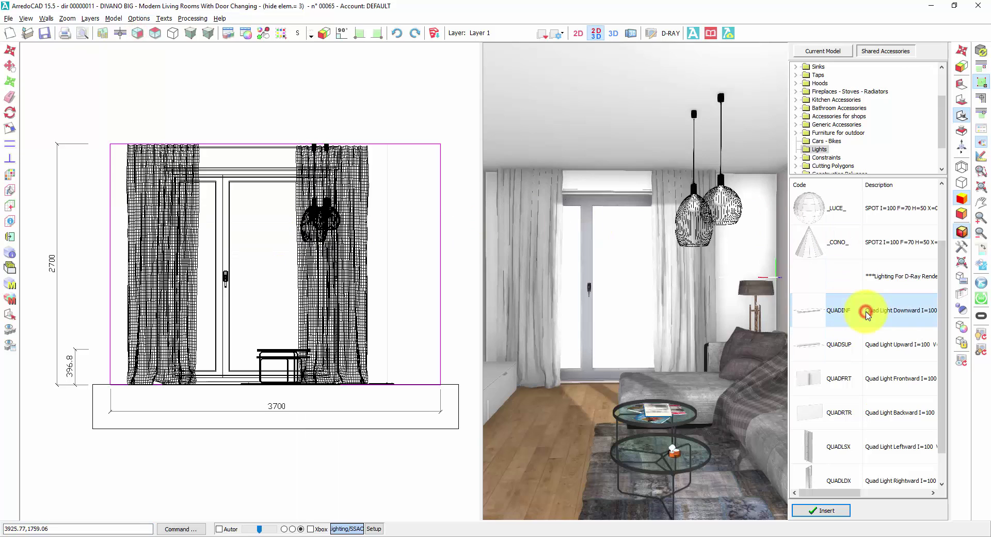
{"action": "double_click", "coordinate": [867, 315]}
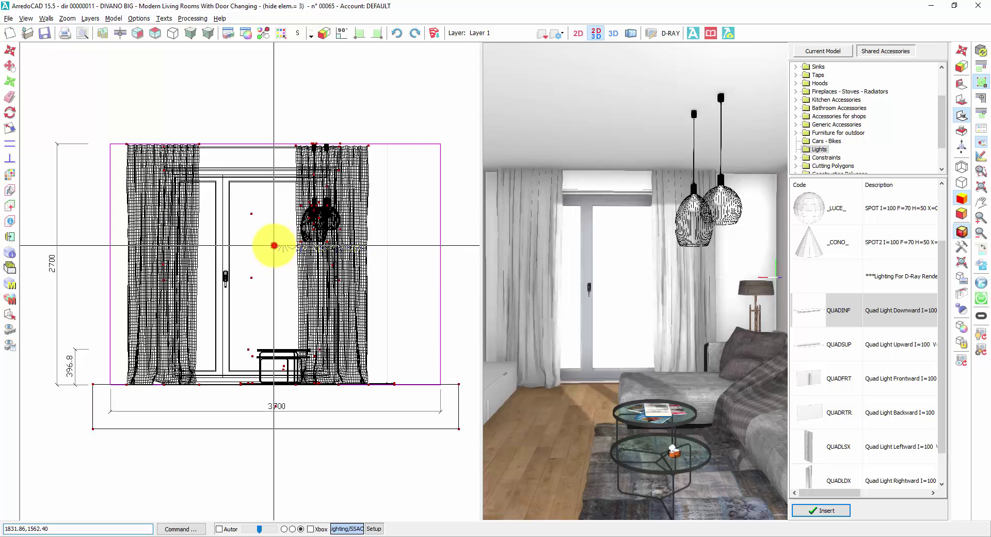
{"action": "left_click", "coordinate": [274, 246]}
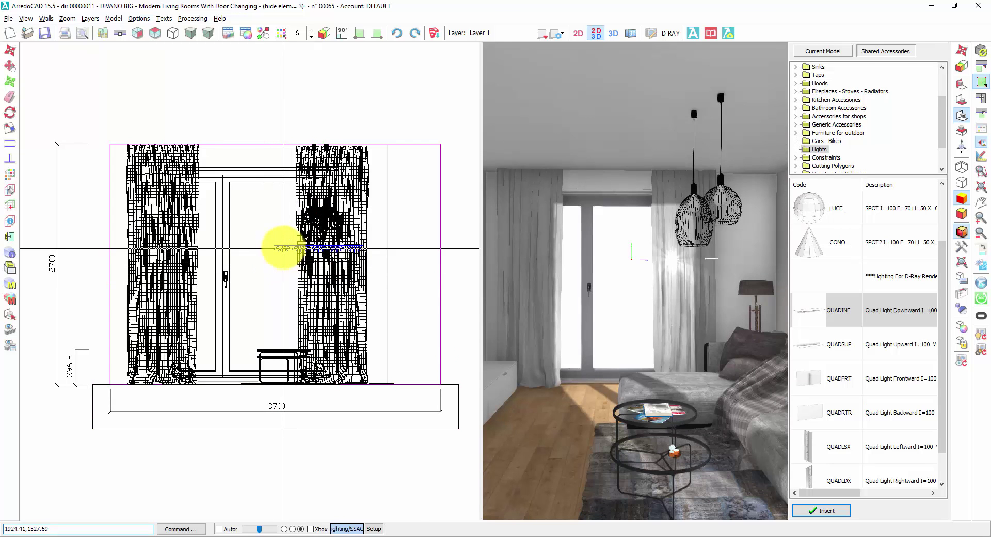
{"action": "left_click", "coordinate": [283, 245]}
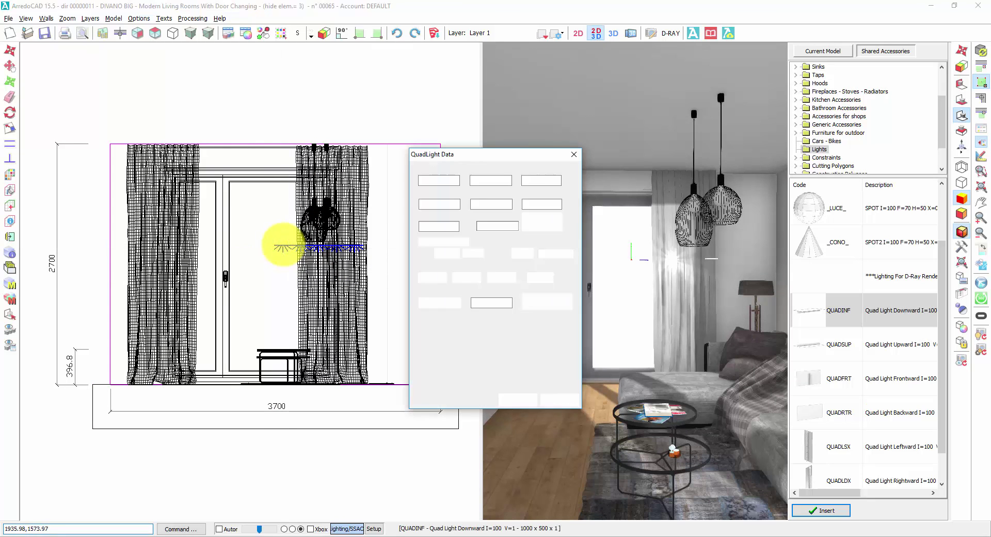
- Size the new panel to 1000×1000 mm at intensity 100 with area-light display off
{"action": "left_click", "coordinate": [505, 204]}
{"action": "left_click_drag", "start_coordinate": [505, 204], "coordinate": [446, 239]}
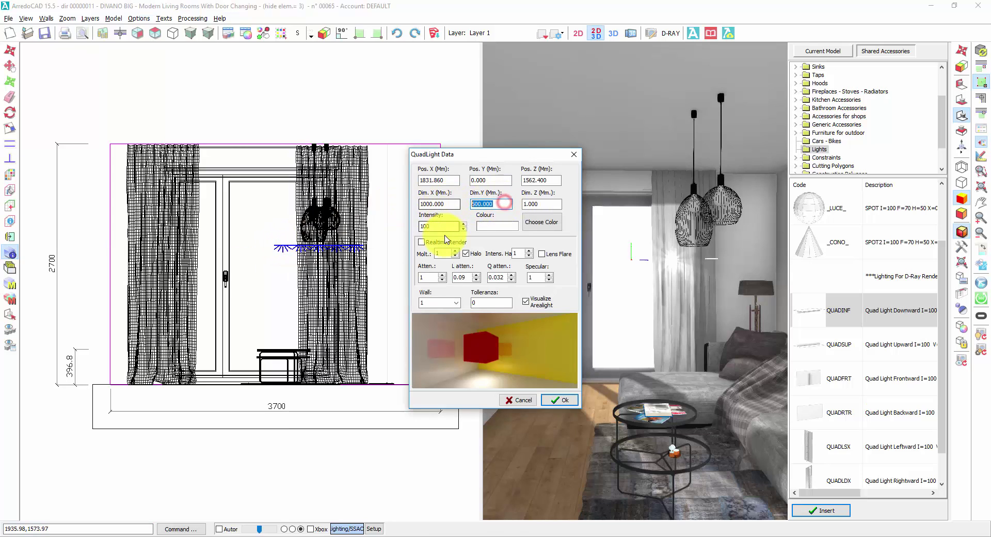
{"action": "type", "text": "1000"}
{"action": "left_click", "coordinate": [421, 241]}
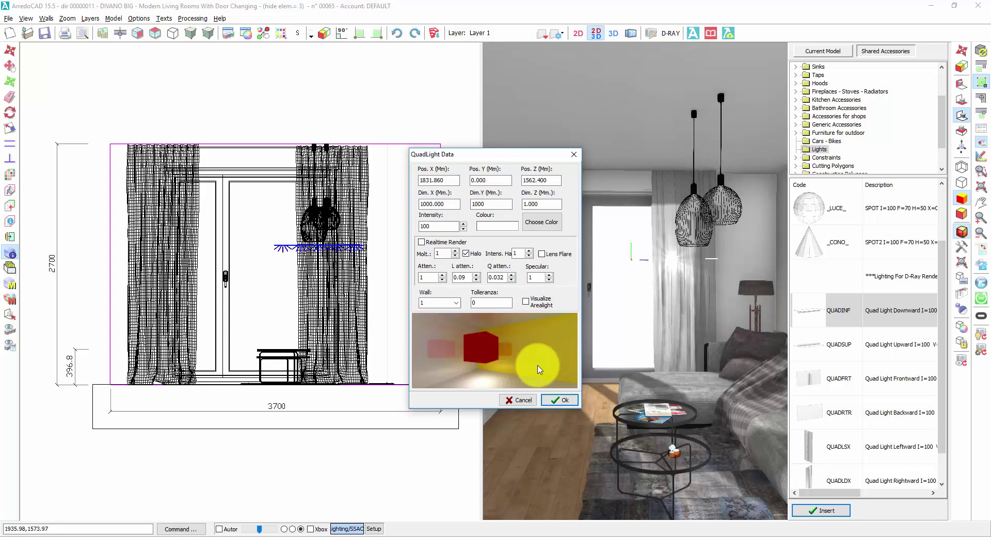
{"action": "left_click", "coordinate": [556, 399]}
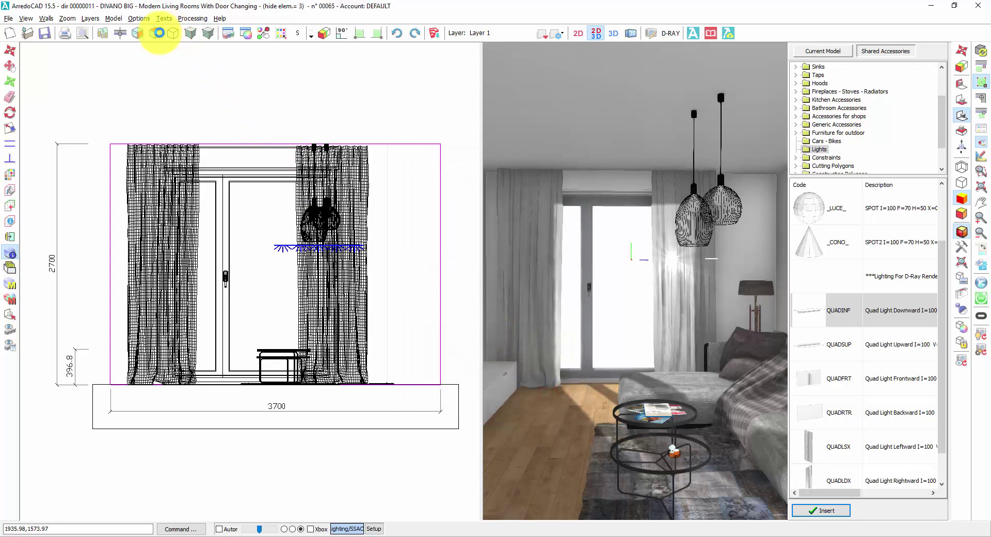
{"action": "left_click", "coordinate": [154, 33]}
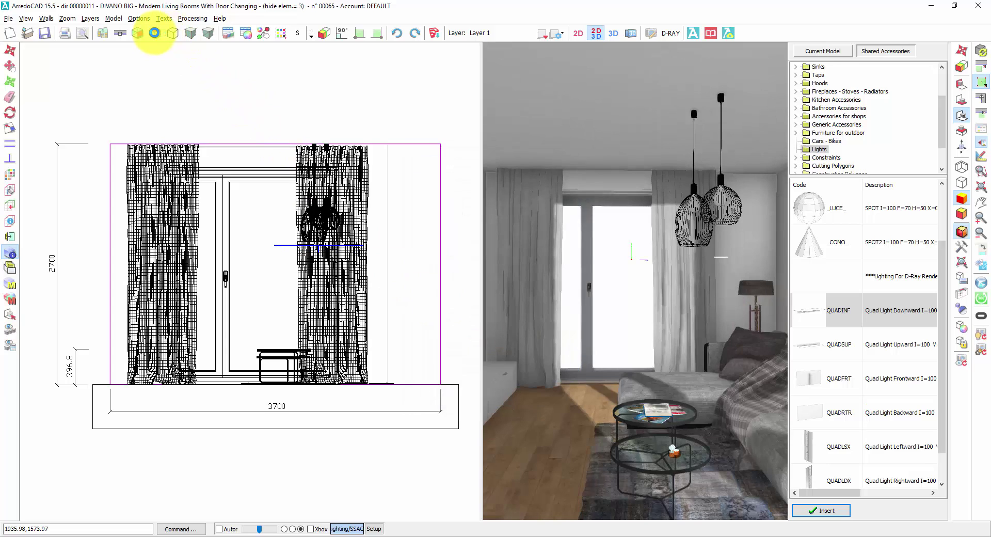
{"action": "left_click", "coordinate": [154, 32]}
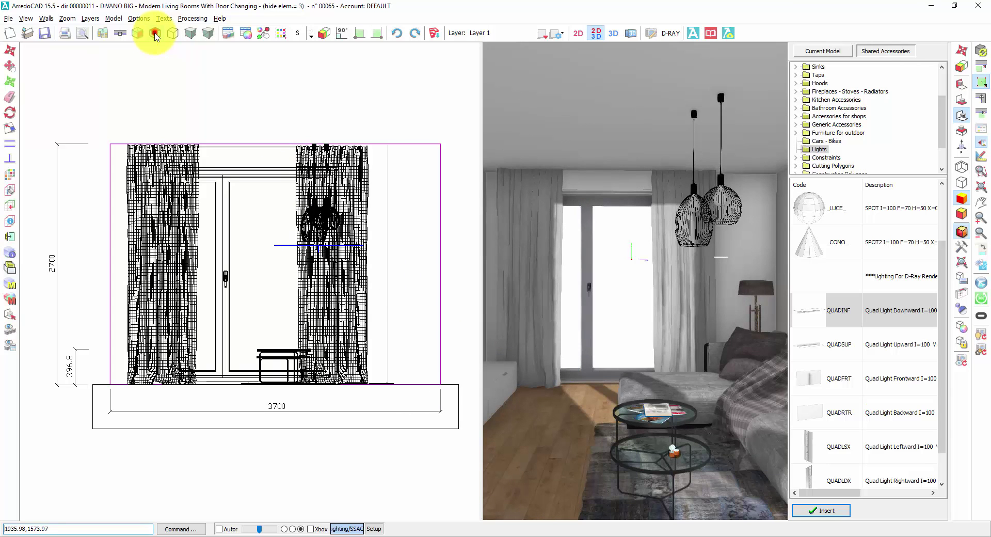
- Move the downward quad light in the plan to hang over the coffee tables by the sofa
{"action": "right_click", "coordinate": [263, 153]}
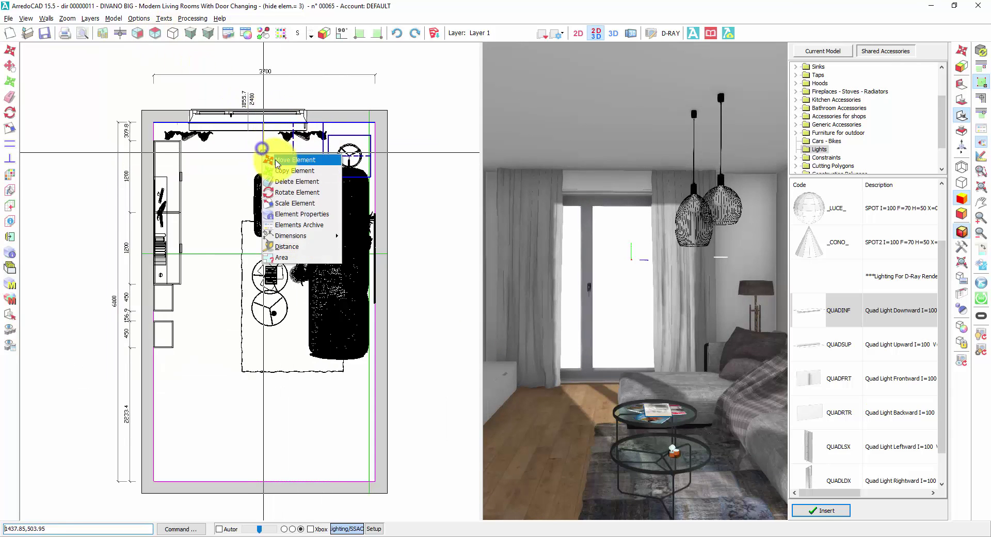
{"action": "left_click", "coordinate": [278, 161]}
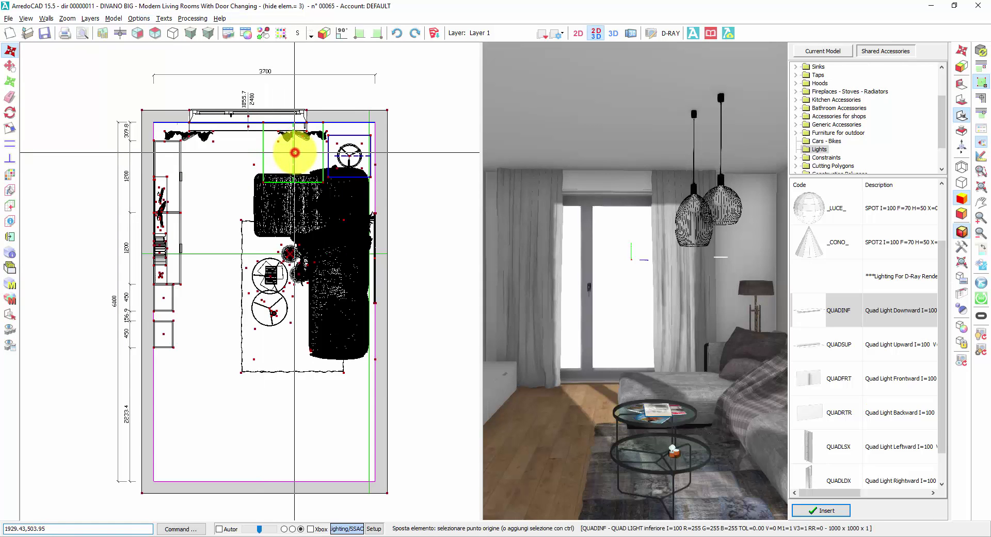
{"action": "left_click", "coordinate": [293, 149]}
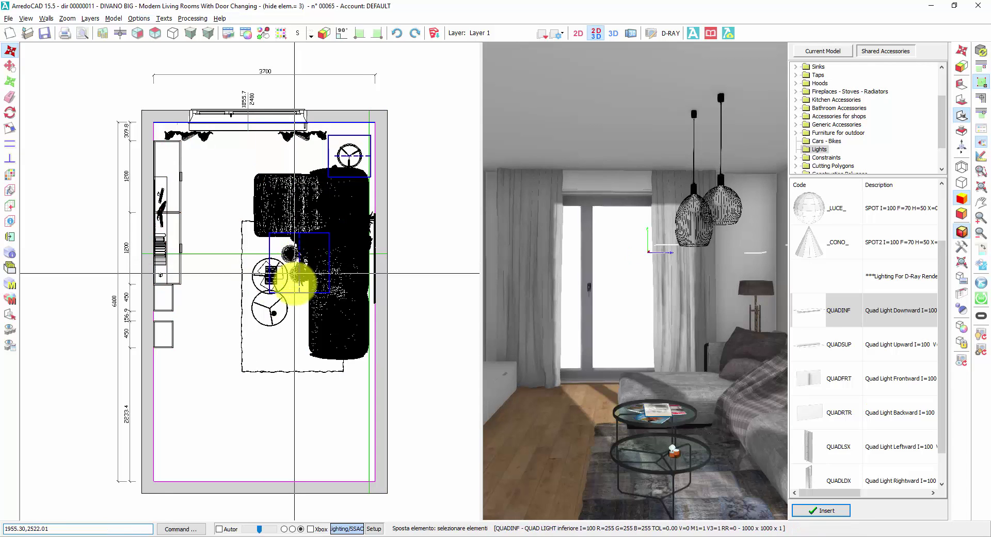
{"action": "left_click", "coordinate": [277, 248]}
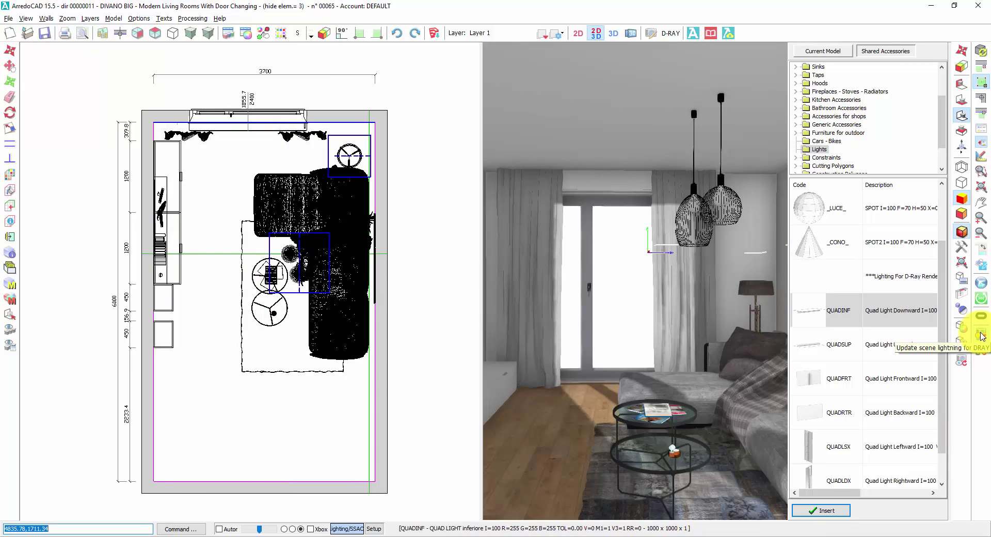
{"action": "left_click", "coordinate": [981, 333]}
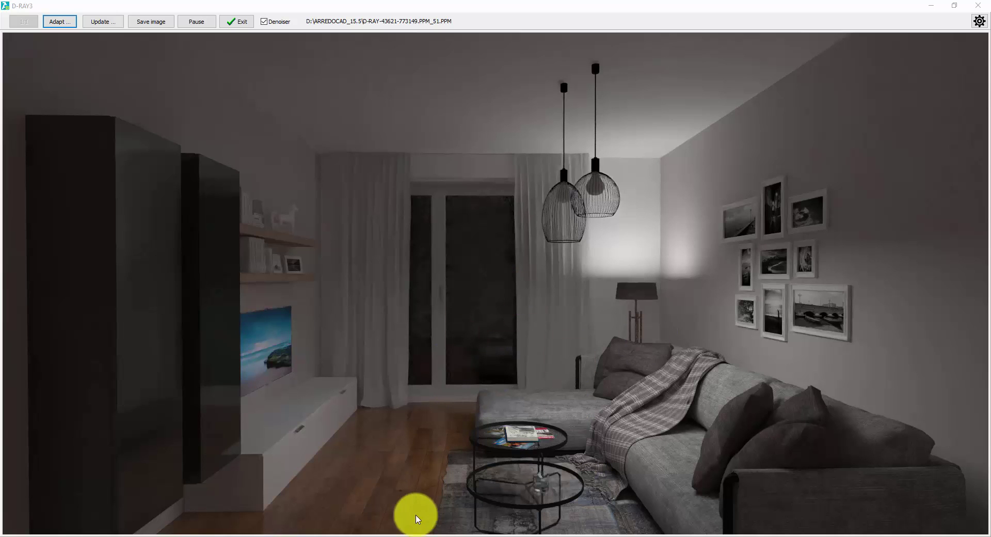
{"action": "left_click", "coordinate": [394, 536]}
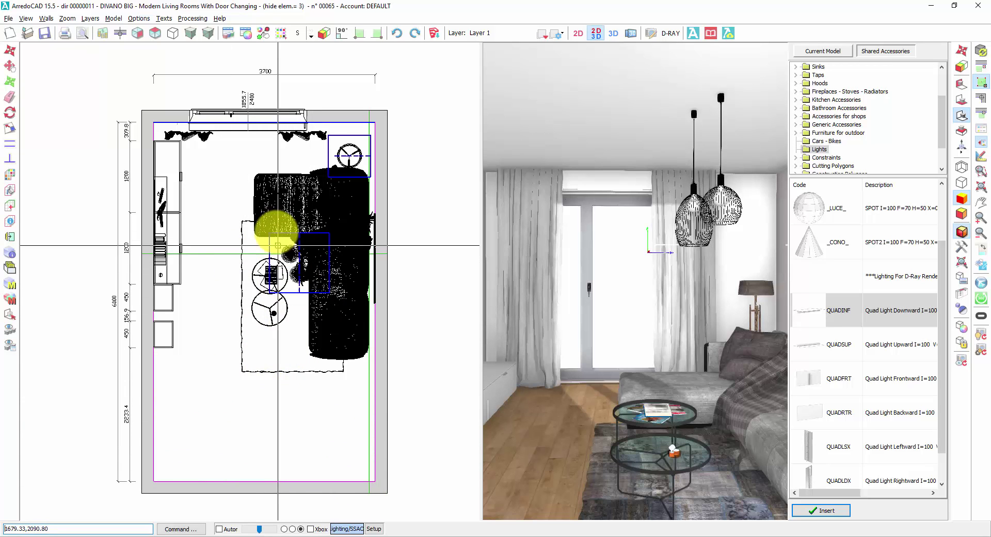
- Insert a frontward quad light on the bottom wall in its elevation view
{"action": "left_click", "coordinate": [119, 33]}
{"action": "left_click", "coordinate": [314, 479]}
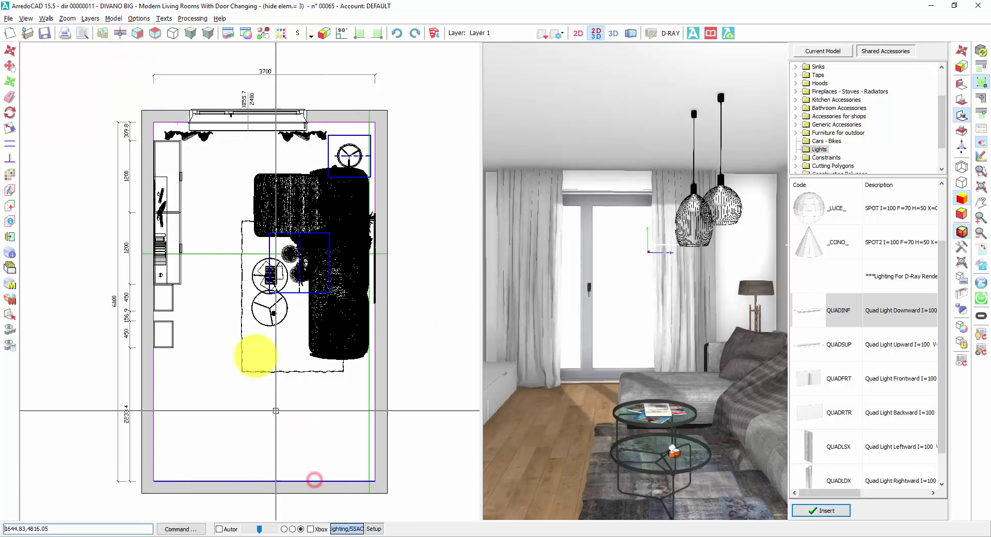
{"action": "left_click", "coordinate": [135, 33]}
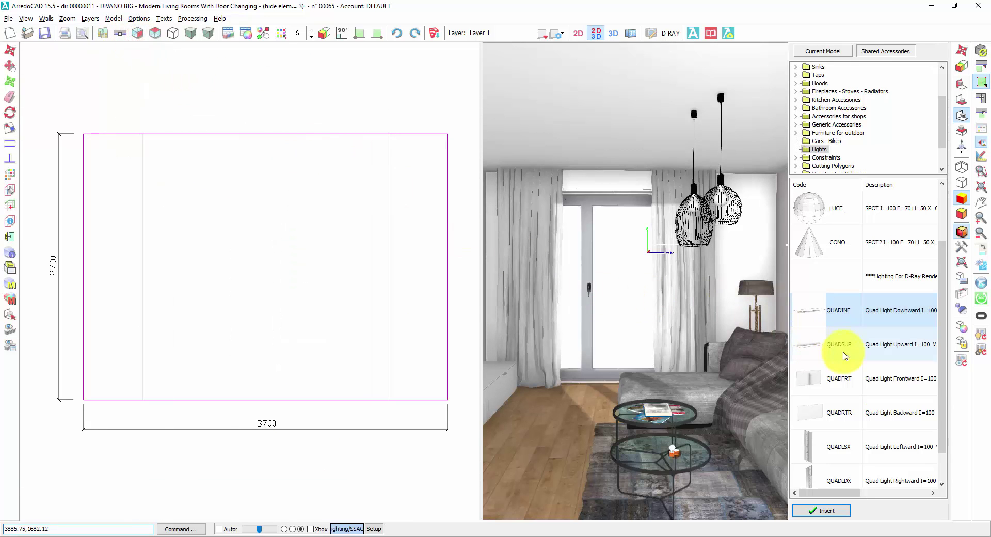
{"action": "left_click", "coordinate": [892, 379]}
{"action": "double_click", "coordinate": [873, 380]}
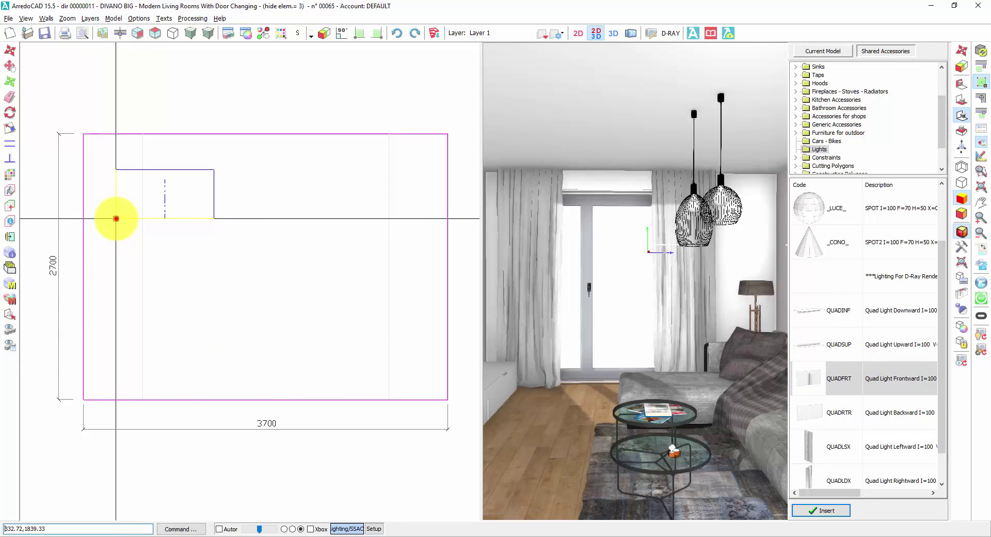
{"action": "left_click", "coordinate": [116, 220]}
{"action": "right_click", "coordinate": [196, 259]}
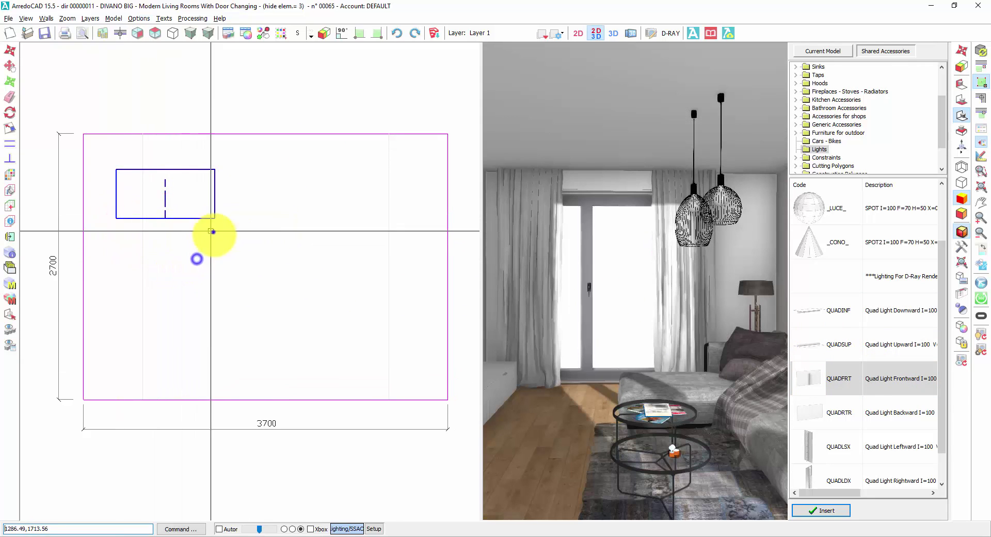
- Scale the frontward panel to about 2977 × 2135 mm across most of the wall
{"action": "right_click", "coordinate": [253, 280]}
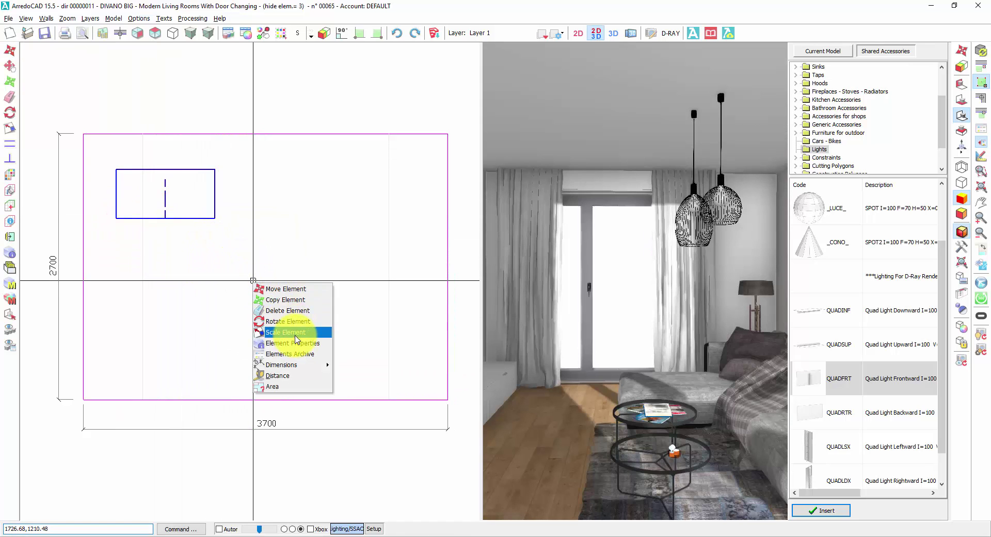
{"action": "left_click", "coordinate": [287, 332]}
{"action": "left_click", "coordinate": [184, 216]}
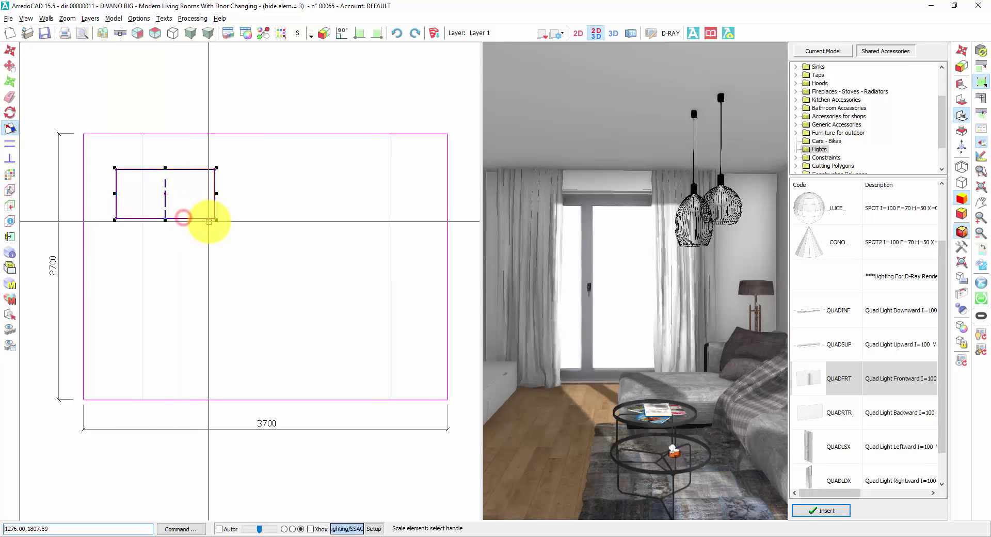
{"action": "left_click", "coordinate": [216, 221]}
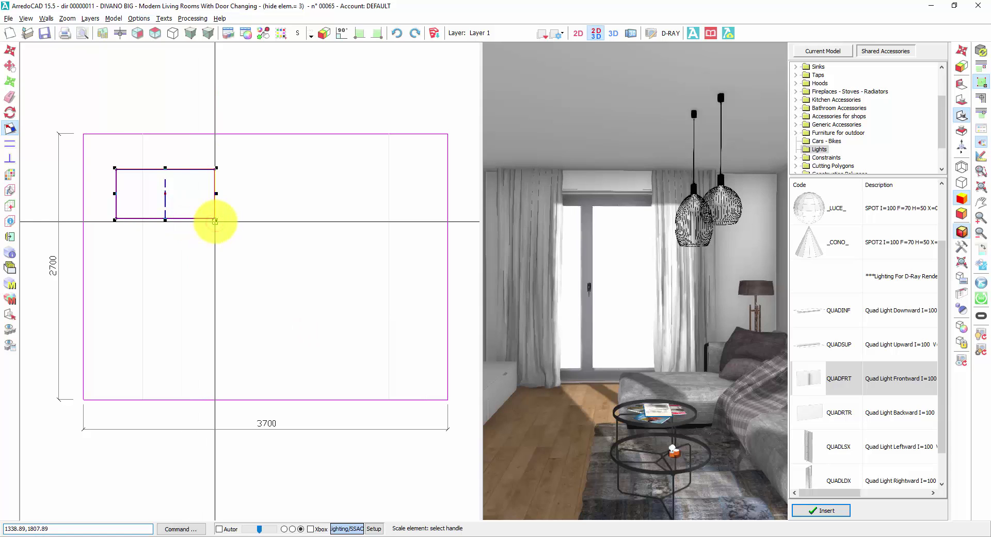
{"action": "left_click", "coordinate": [215, 221]}
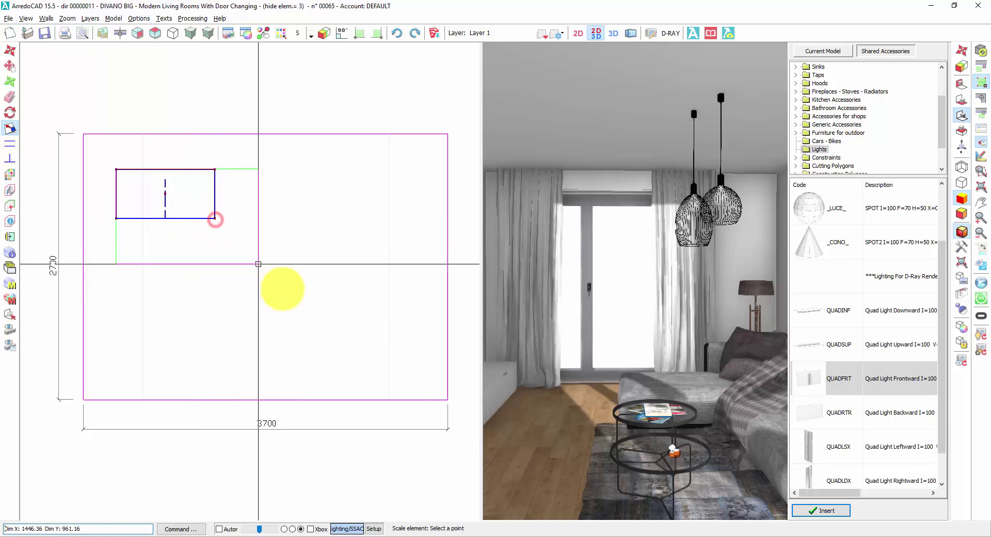
{"action": "left_click", "coordinate": [409, 379]}
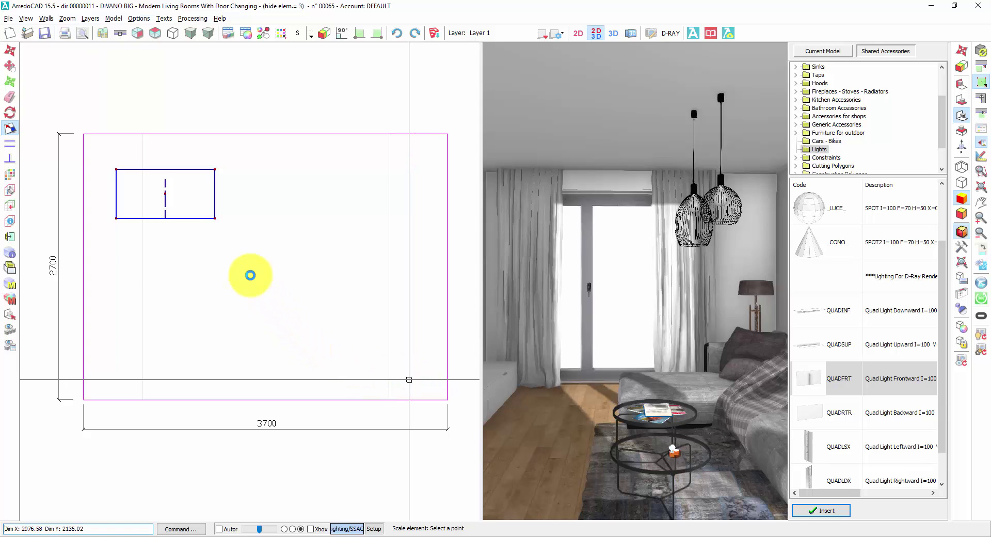
{"action": "left_click", "coordinate": [264, 220]}
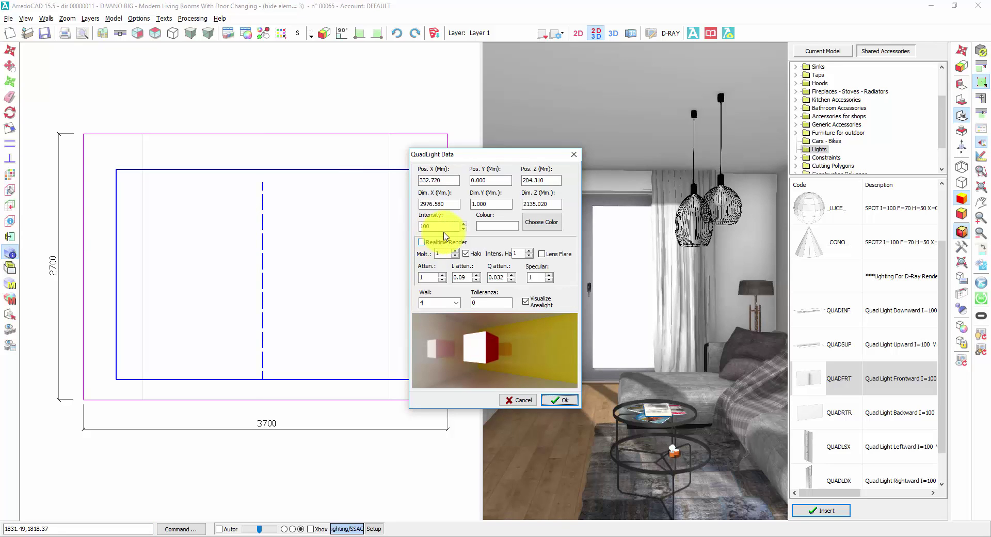
- Set the frontward light's intensity to 30 with area-light display turned off
{"action": "double_click", "coordinate": [432, 228]}
{"action": "type", "text": "30"}
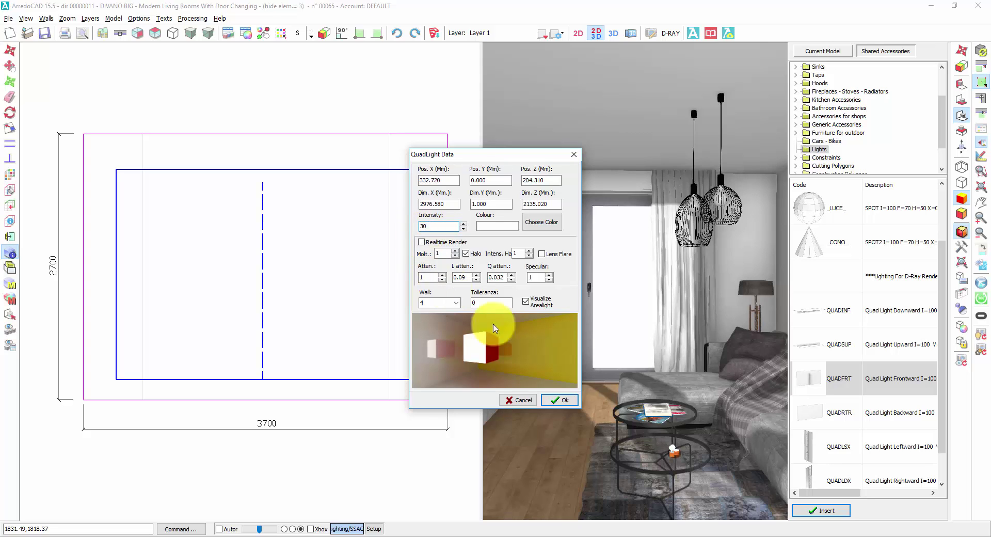
{"action": "left_click", "coordinate": [525, 301]}
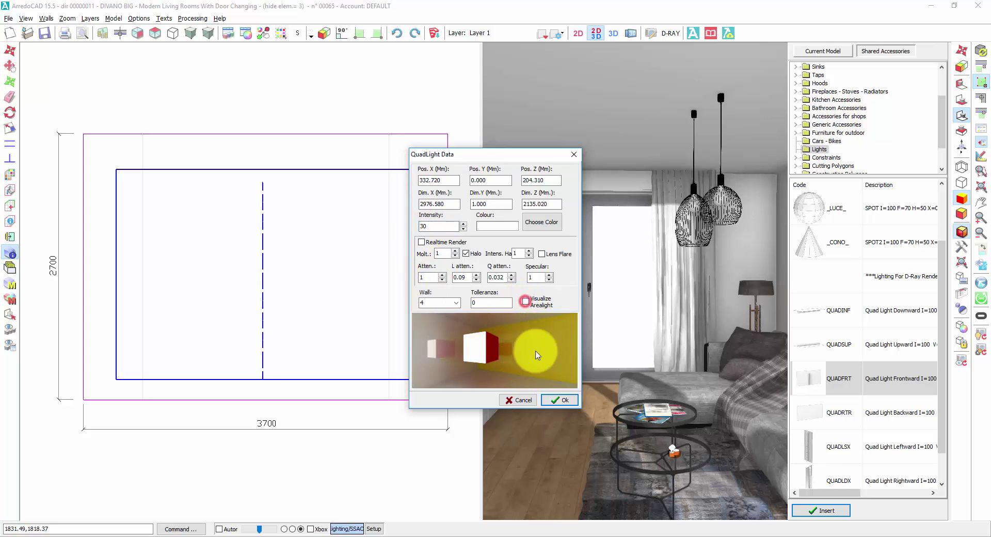
{"action": "left_click", "coordinate": [556, 399]}
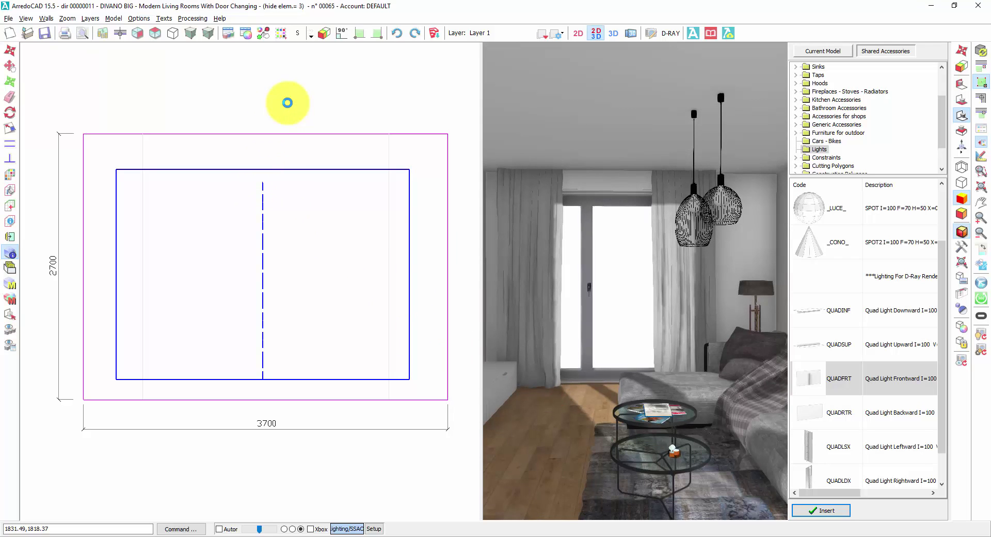
- In the room plan, nudge the quad light on the bottom wall slightly inward
{"action": "left_click", "coordinate": [164, 33]}
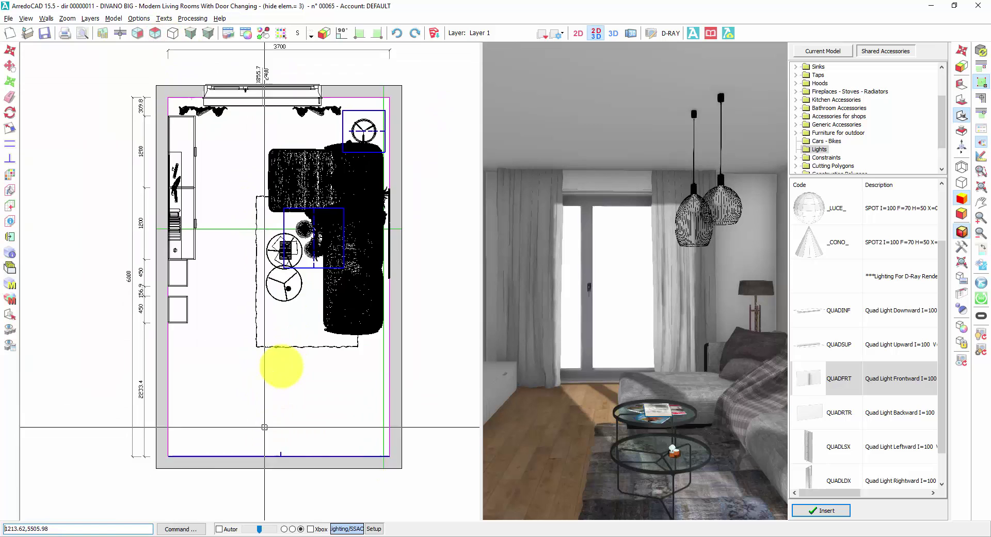
{"action": "scroll", "coordinate": [281, 367], "scroll_direction": "up", "scroll_amount": 3}
{"action": "right_click", "coordinate": [281, 364]}
{"action": "left_click", "coordinate": [299, 372]}
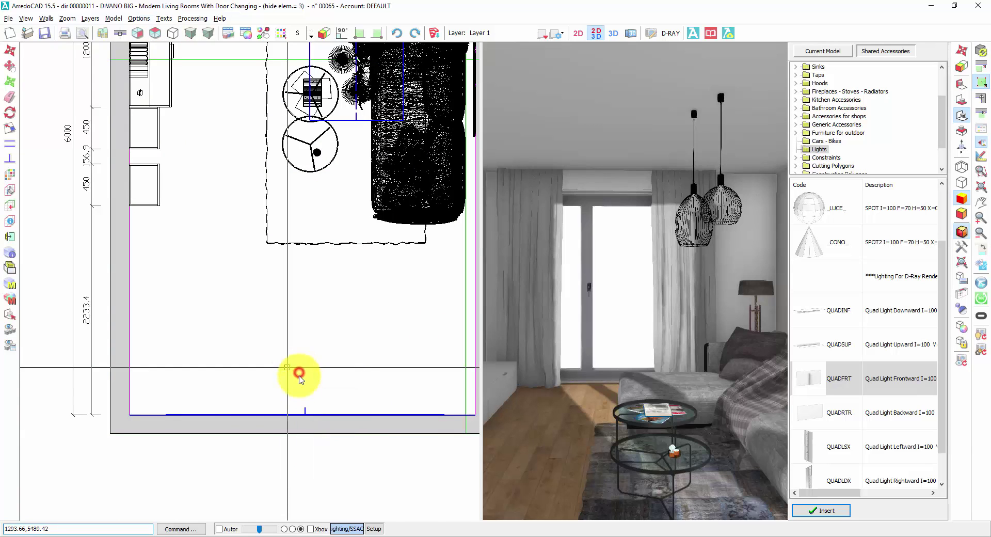
{"action": "left_click", "coordinate": [305, 410]}
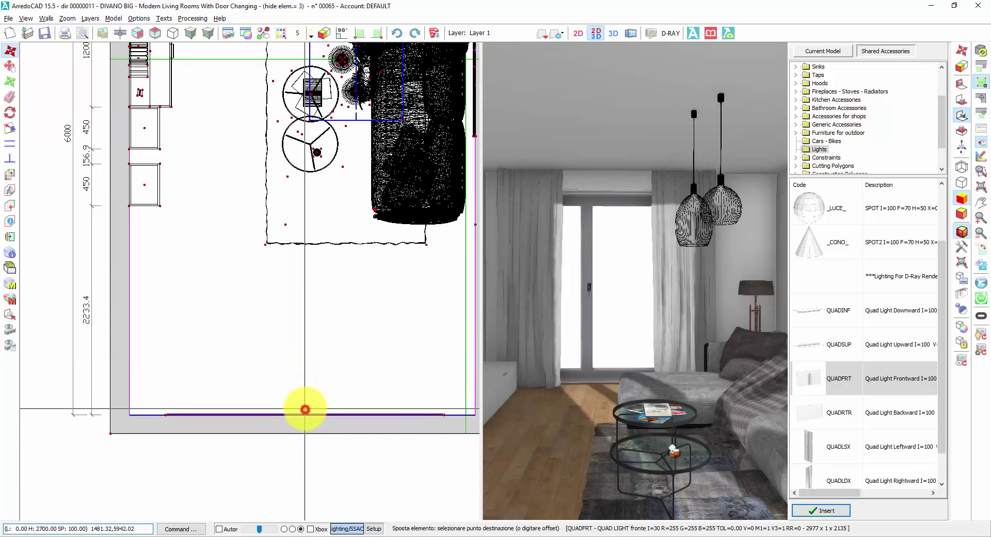
{"action": "left_click", "coordinate": [305, 403]}
{"action": "right_click", "coordinate": [280, 355]}
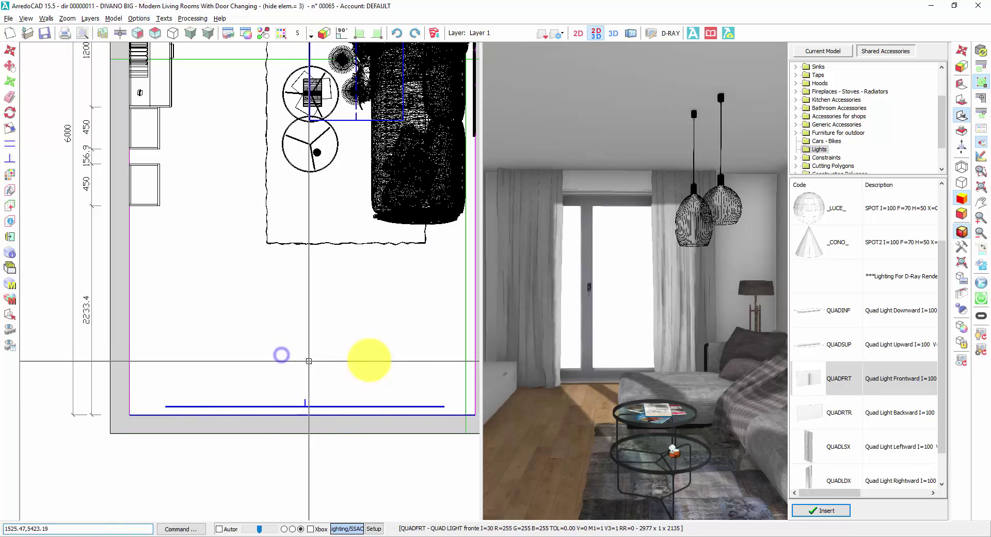
- Update the D-RAY scene lighting to re-render the night living room with the moved light
{"action": "left_click", "coordinate": [981, 338]}
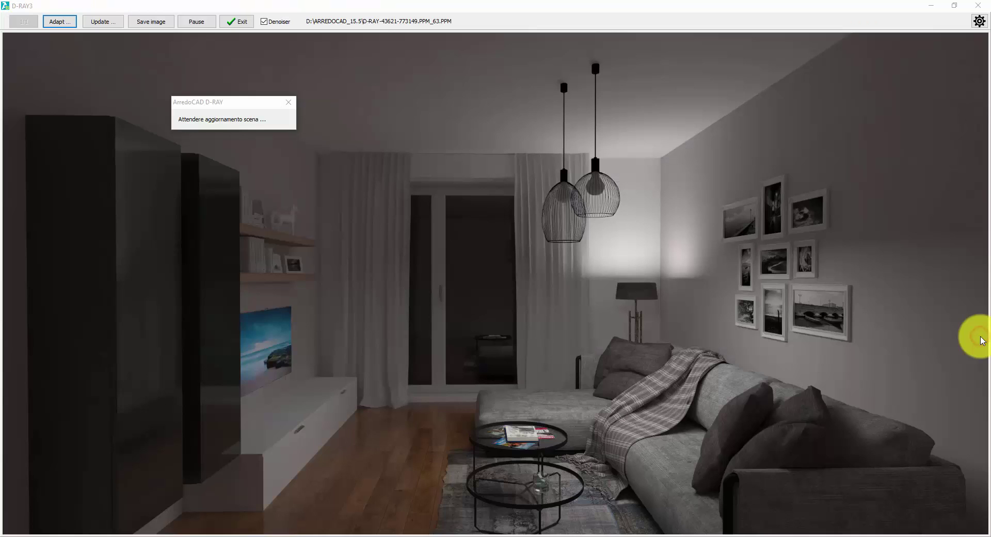